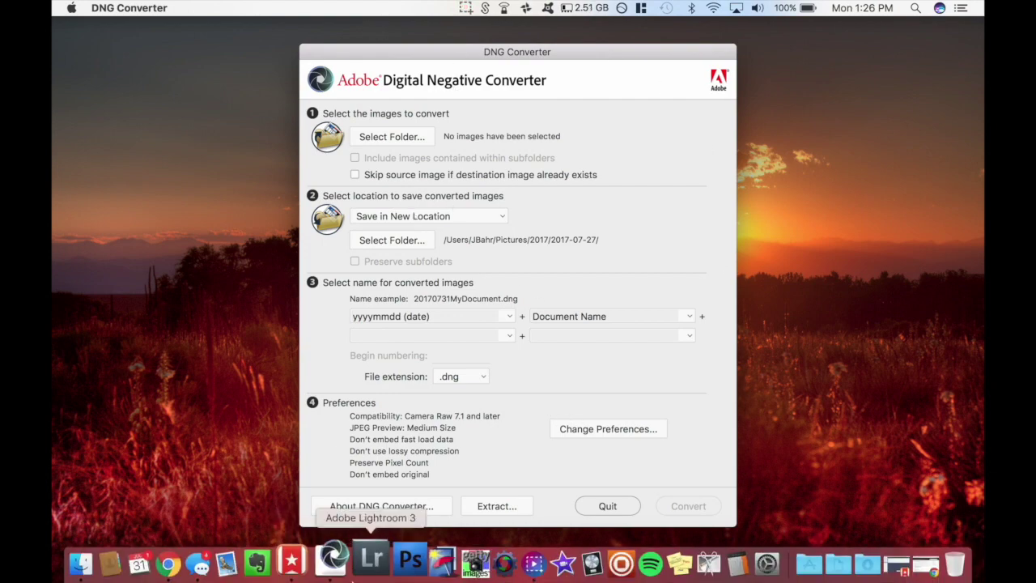
Leave the empty DNG Converter setup and switch to its help page in Chrome.
{"action": "left_click", "coordinate": [194, 561]}
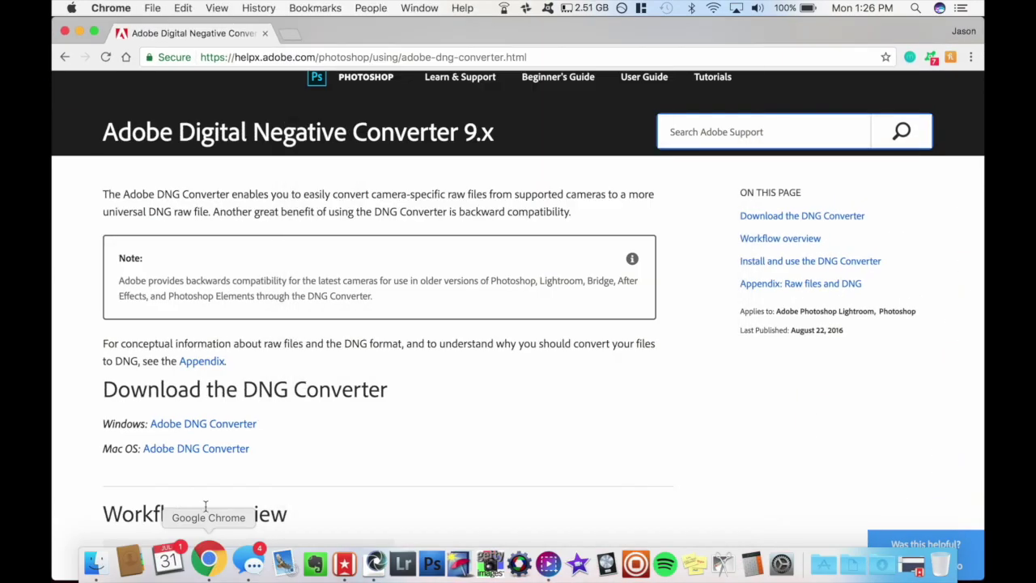
{"action": "left_click", "coordinate": [289, 57]}
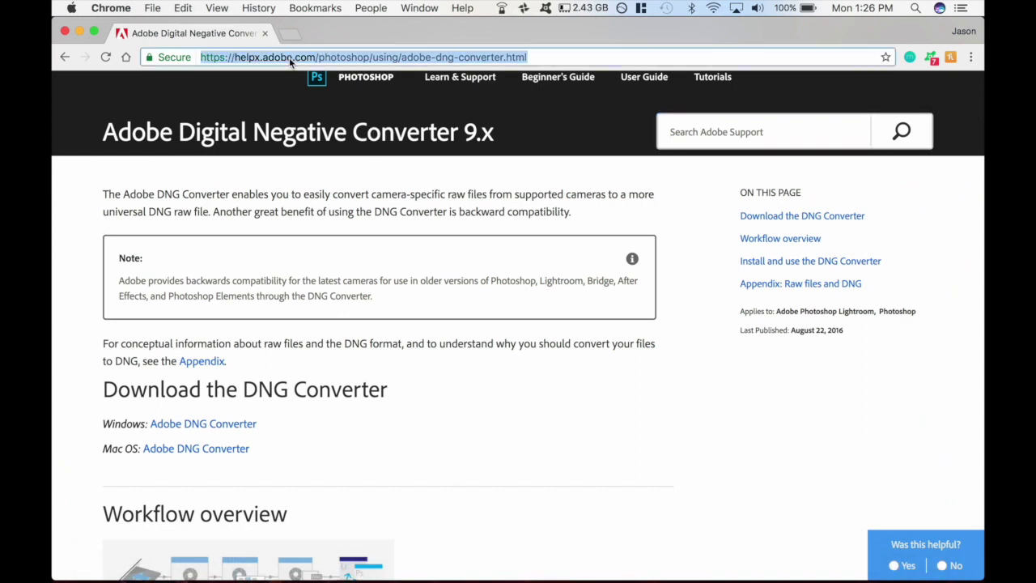
{"action": "scroll", "coordinate": [475, 440], "scroll_direction": "down", "scroll_amount": 3}
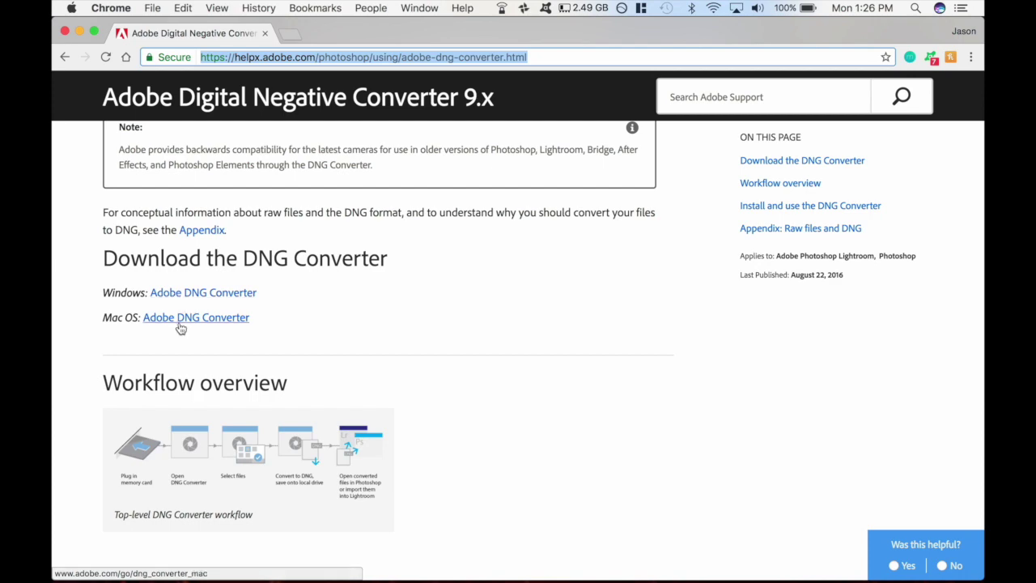
{"action": "scroll", "coordinate": [180, 326], "scroll_direction": "down", "scroll_amount": 1}
{"action": "scroll", "coordinate": [179, 326], "scroll_direction": "down", "scroll_amount": 4}
{"action": "scroll", "coordinate": [180, 326], "scroll_direction": "down", "scroll_amount": 4}
{"action": "scroll", "coordinate": [180, 326], "scroll_direction": "down", "scroll_amount": 3}
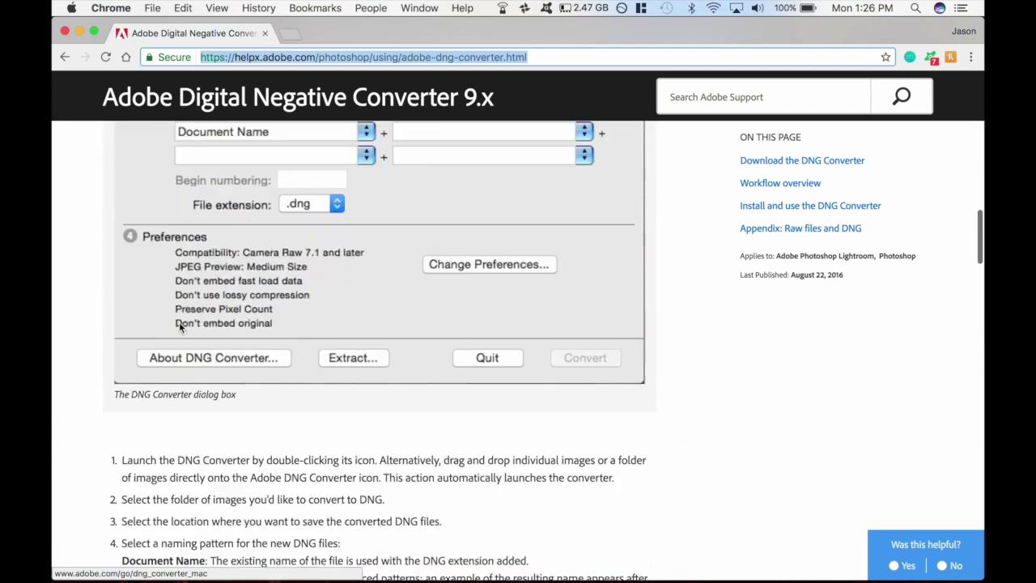
{"action": "scroll", "coordinate": [179, 326], "scroll_direction": "down", "scroll_amount": 10}
{"action": "scroll", "coordinate": [335, 174], "scroll_direction": "up", "scroll_amount": 10}
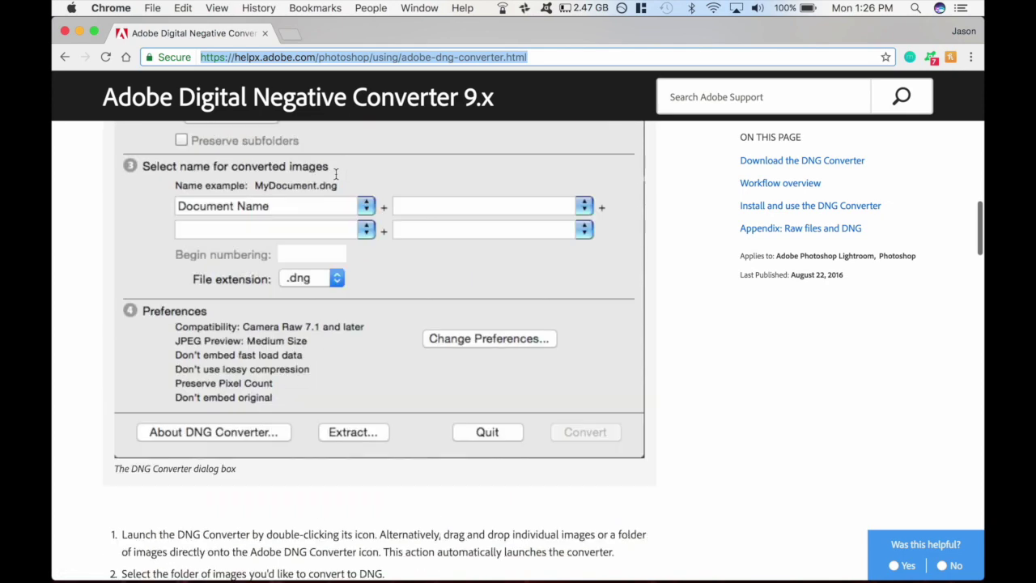
{"action": "scroll", "coordinate": [335, 174], "scroll_direction": "up", "scroll_amount": 5}
{"action": "scroll", "coordinate": [335, 174], "scroll_direction": "up", "scroll_amount": 8}
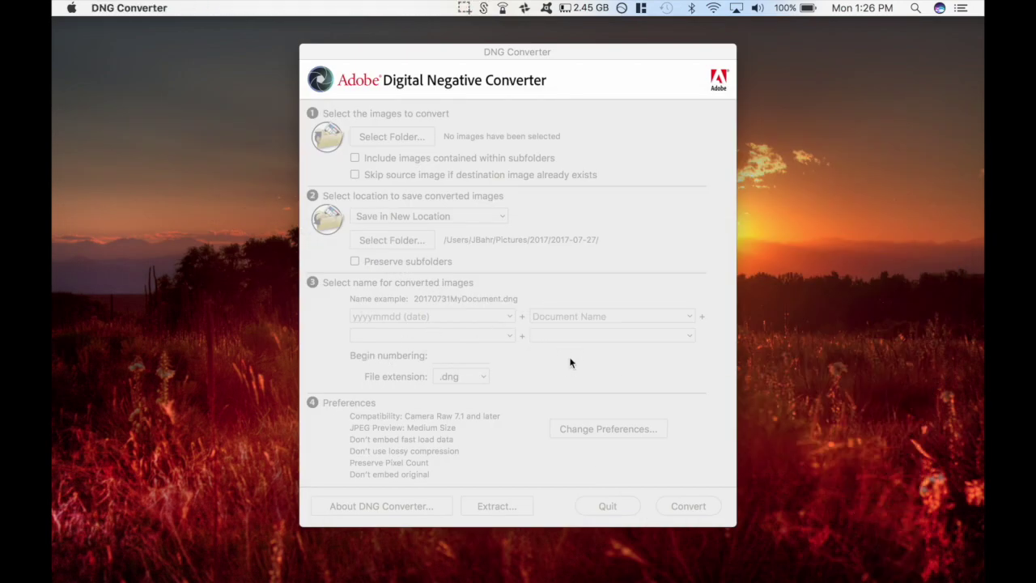
Choose the EOS_DIGITAL card's DCIM/100CANON folder of CR2 photos as the source images.
{"action": "left_click", "coordinate": [394, 144]}
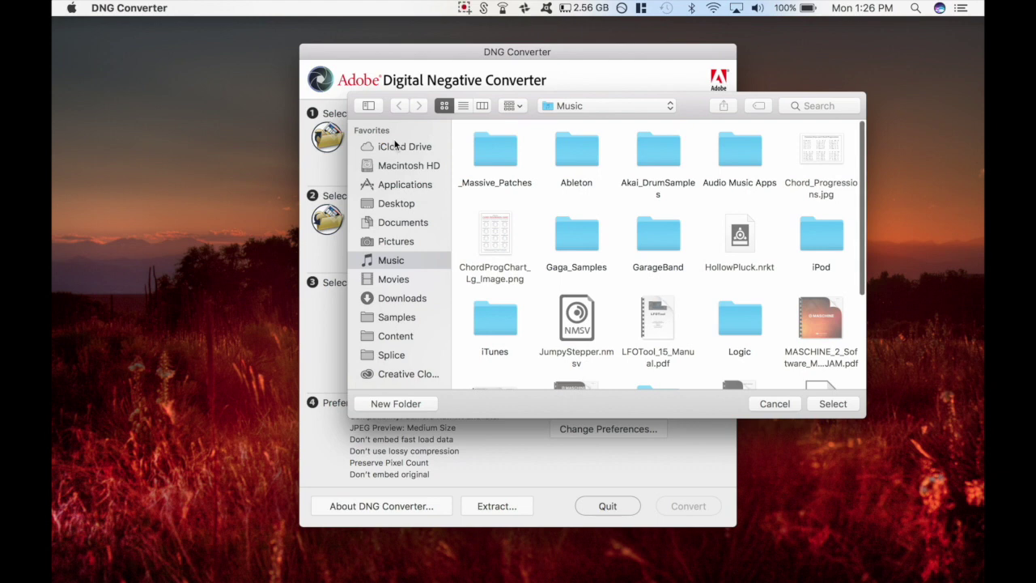
{"action": "scroll", "coordinate": [401, 243], "scroll_direction": "down", "scroll_amount": 5}
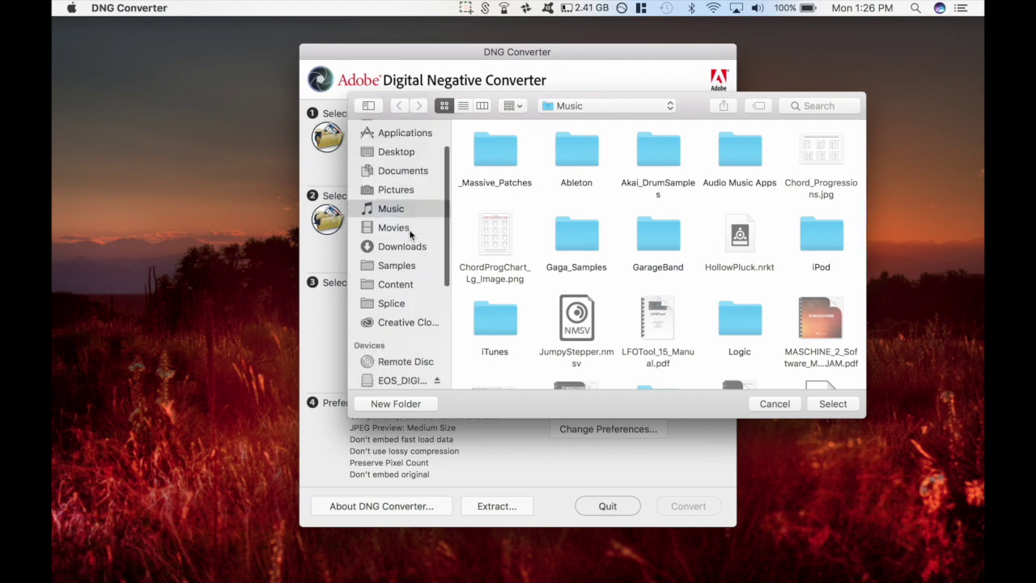
{"action": "left_click", "coordinate": [402, 272]}
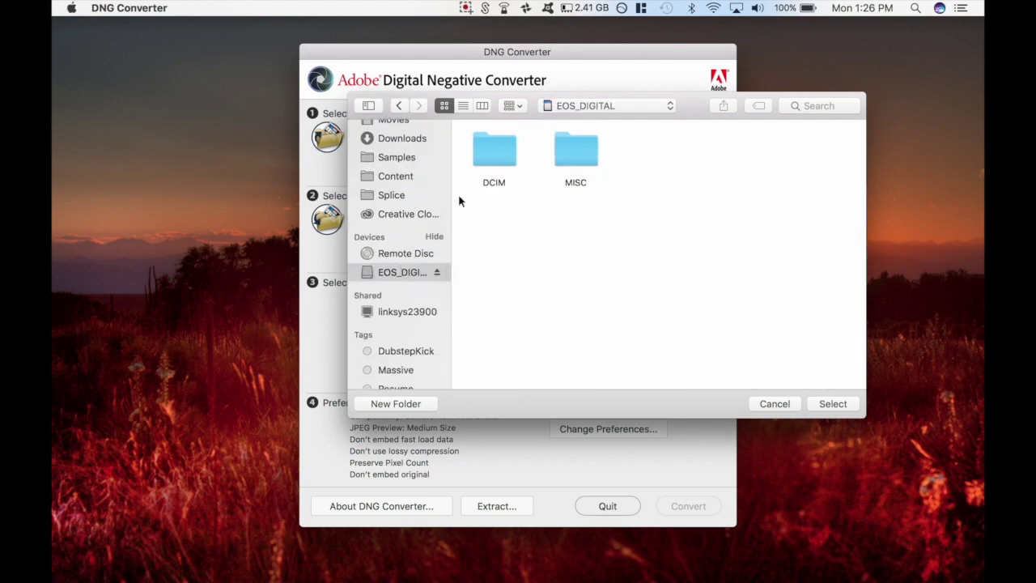
{"action": "double_click", "coordinate": [489, 161]}
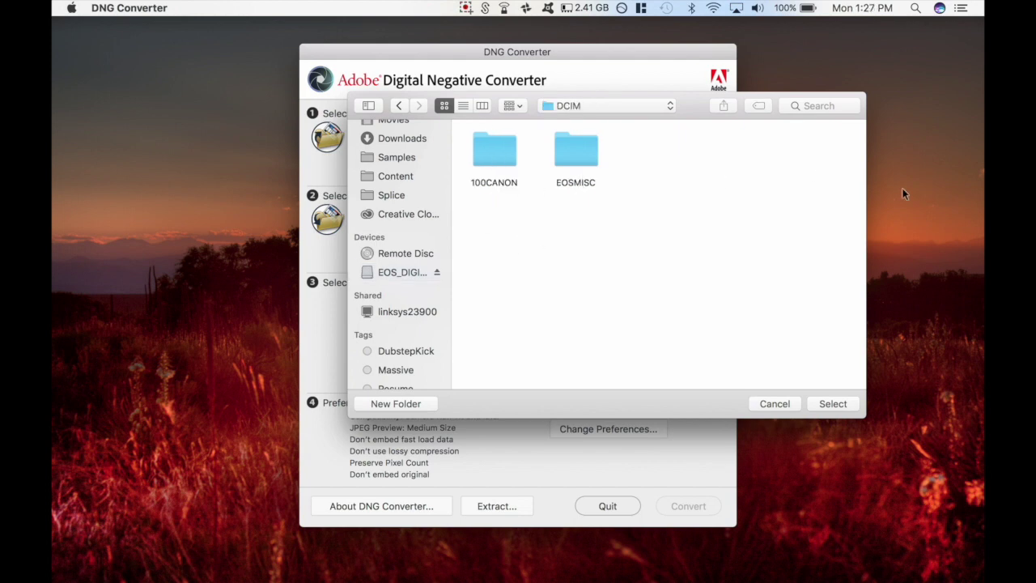
{"action": "double_click", "coordinate": [486, 150]}
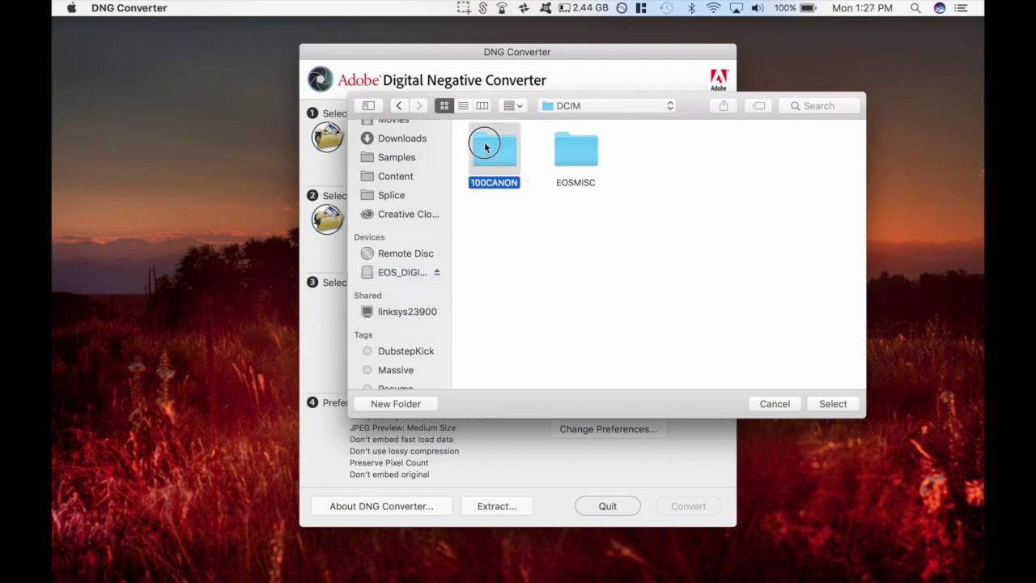
{"action": "scroll", "coordinate": [593, 201], "scroll_direction": "down", "scroll_amount": 1}
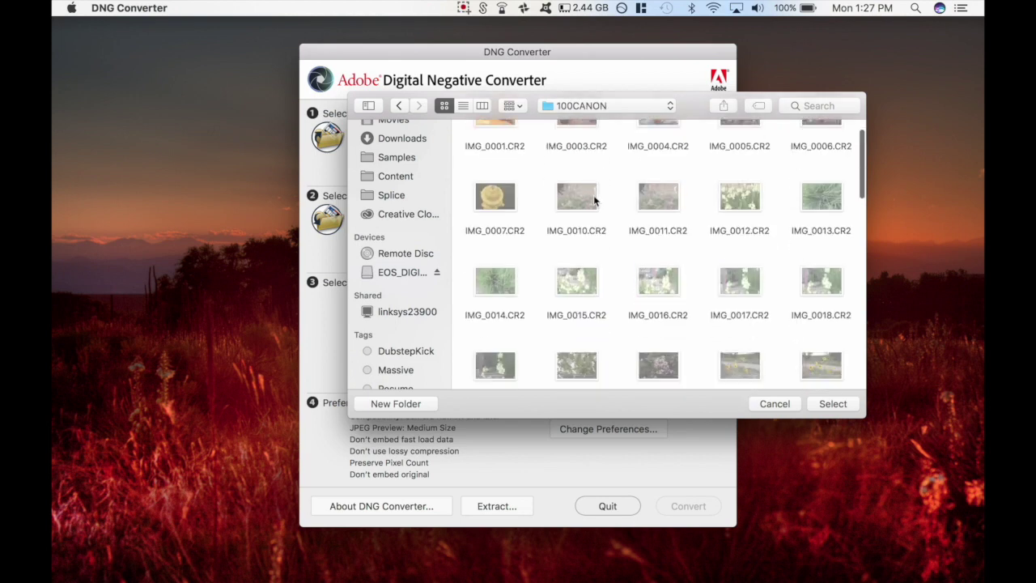
{"action": "scroll", "coordinate": [593, 201], "scroll_direction": "down", "scroll_amount": 4}
{"action": "scroll", "coordinate": [594, 201], "scroll_direction": "down", "scroll_amount": 4}
{"action": "scroll", "coordinate": [593, 201], "scroll_direction": "down", "scroll_amount": 2}
{"action": "scroll", "coordinate": [594, 195], "scroll_direction": "down", "scroll_amount": 5}
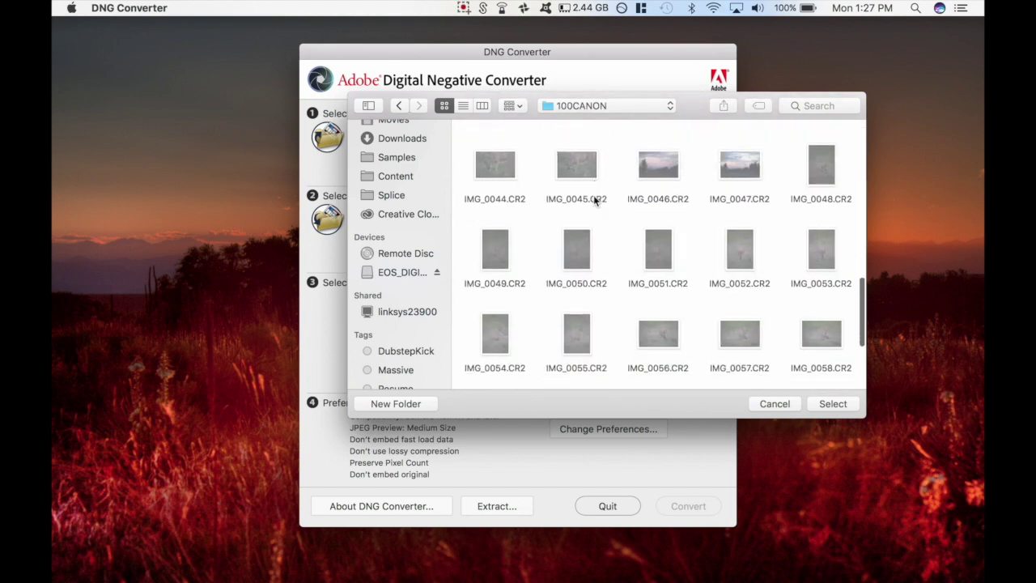
{"action": "scroll", "coordinate": [593, 195], "scroll_direction": "down", "scroll_amount": 3}
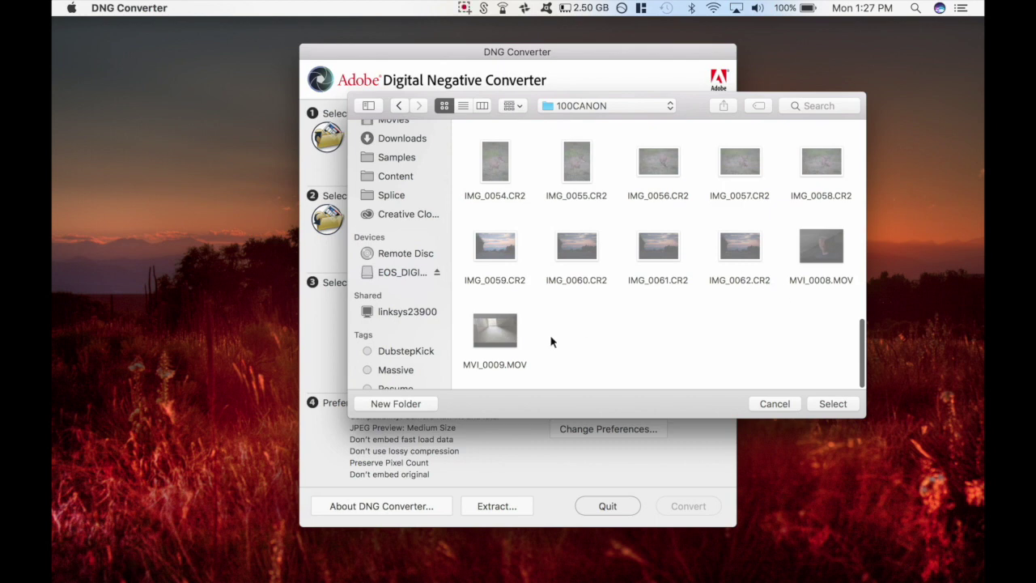
{"action": "scroll", "coordinate": [585, 294], "scroll_direction": "up", "scroll_amount": 15}
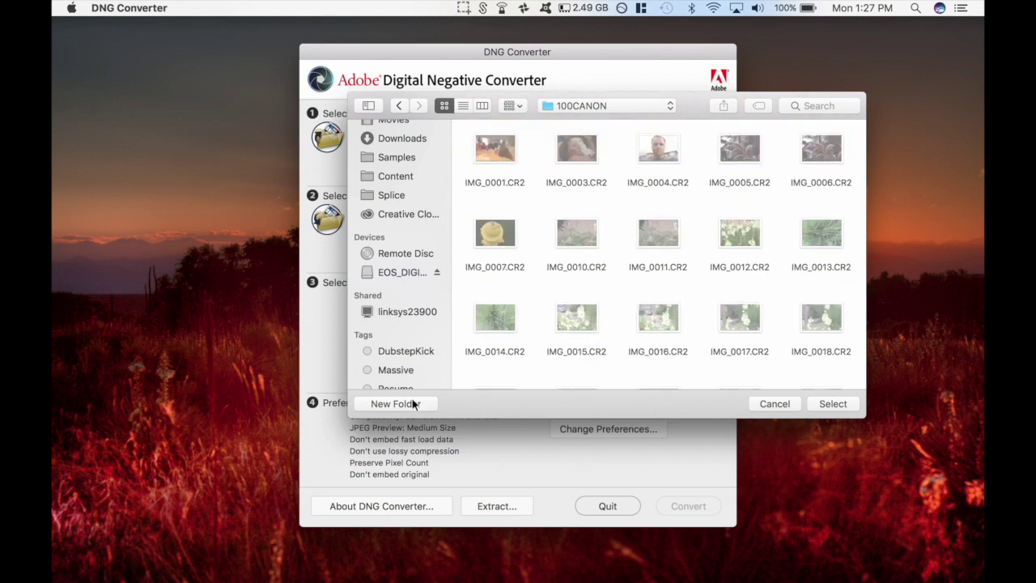
{"action": "left_click", "coordinate": [397, 107]}
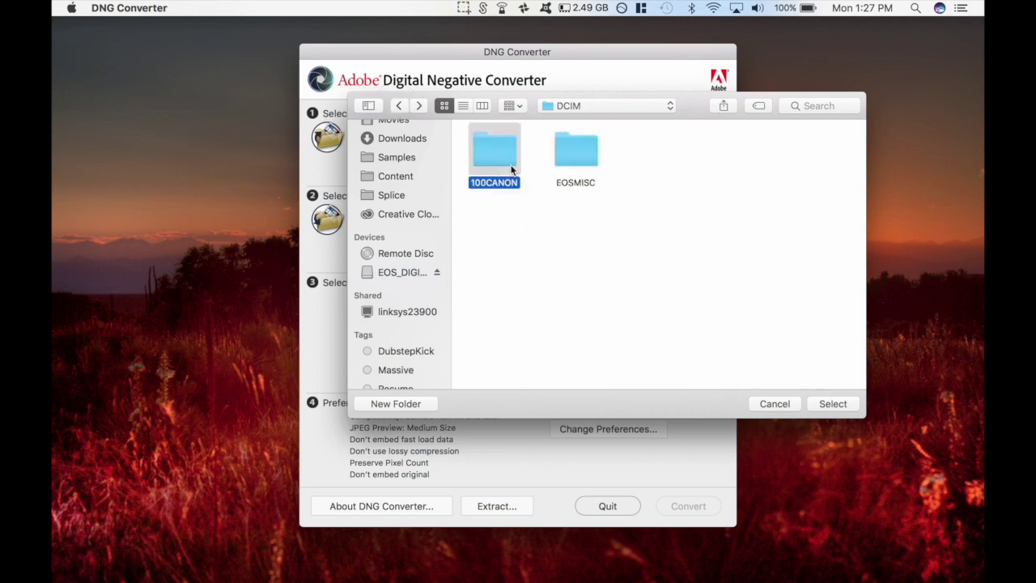
{"action": "left_click", "coordinate": [827, 405]}
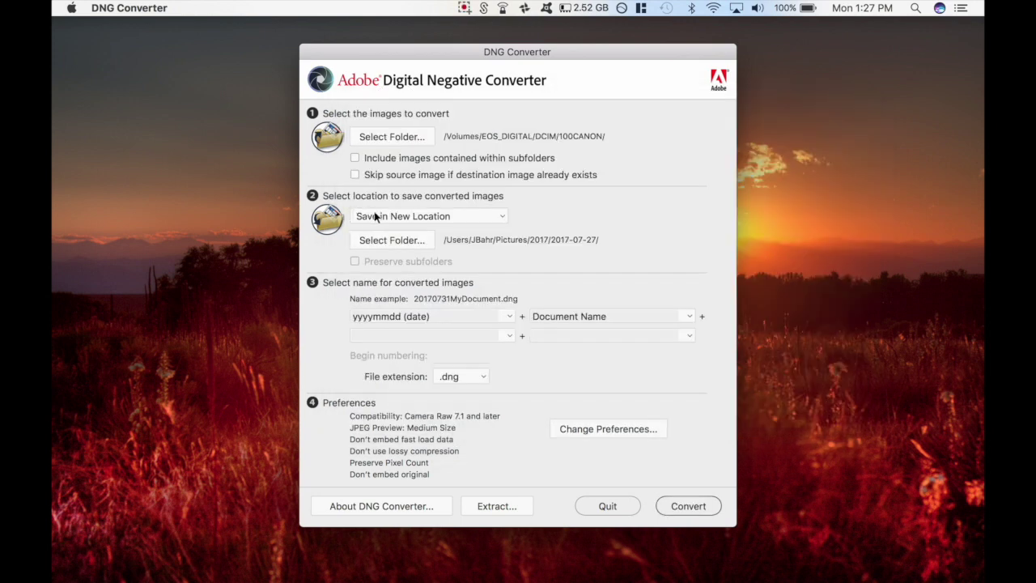
Make a new Import_7_31_2017 folder in Pictures/2017 the DNG save location.
{"action": "left_click", "coordinate": [403, 243]}
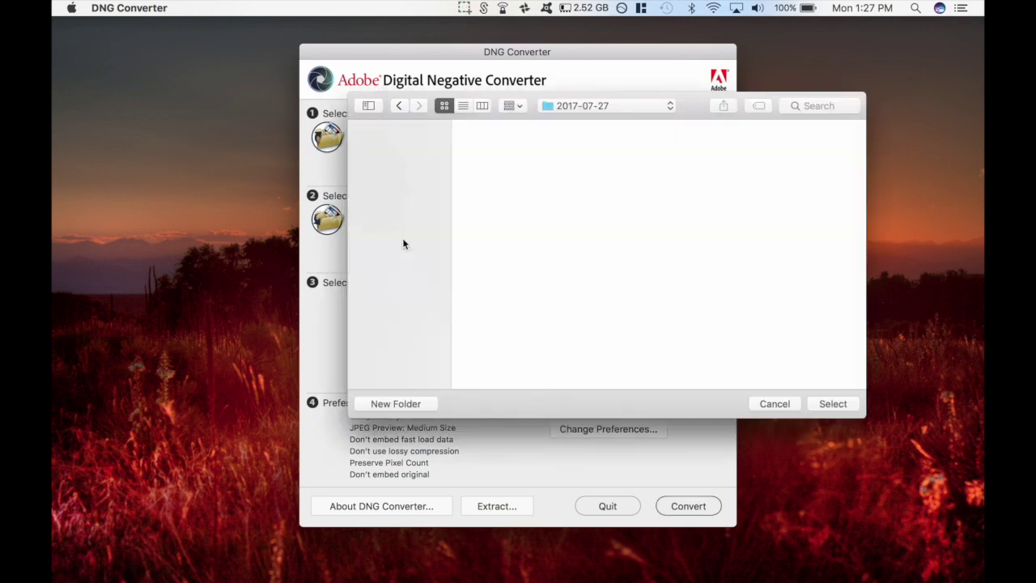
{"action": "left_click", "coordinate": [409, 240]}
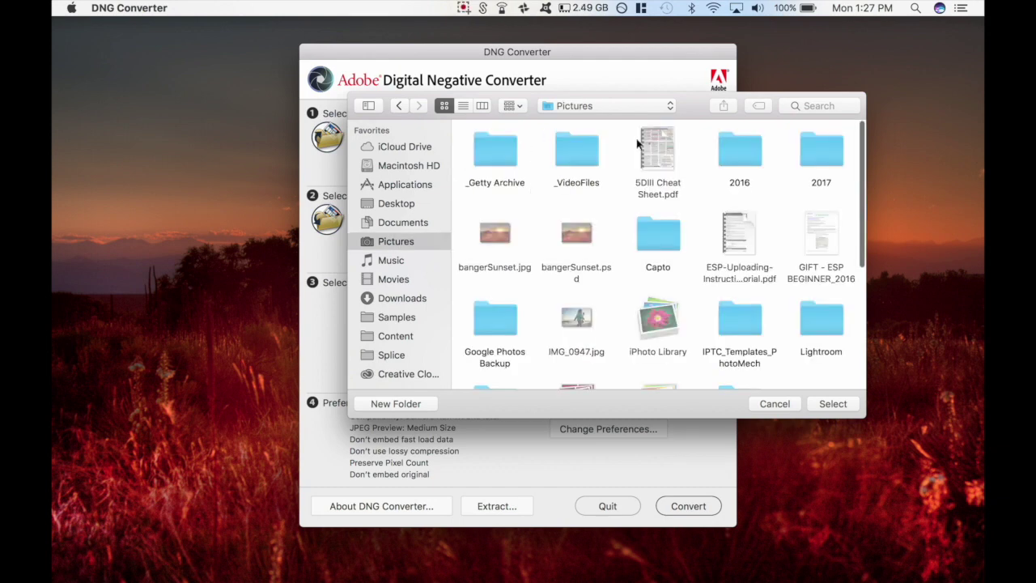
{"action": "double_click", "coordinate": [827, 179]}
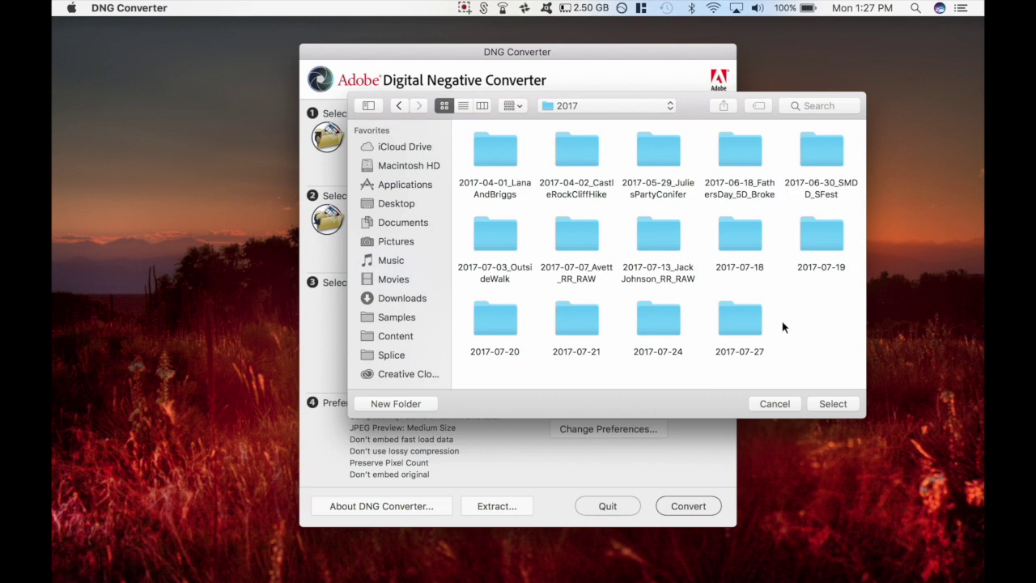
{"action": "right_click", "coordinate": [753, 354]}
{"action": "left_click", "coordinate": [721, 379]}
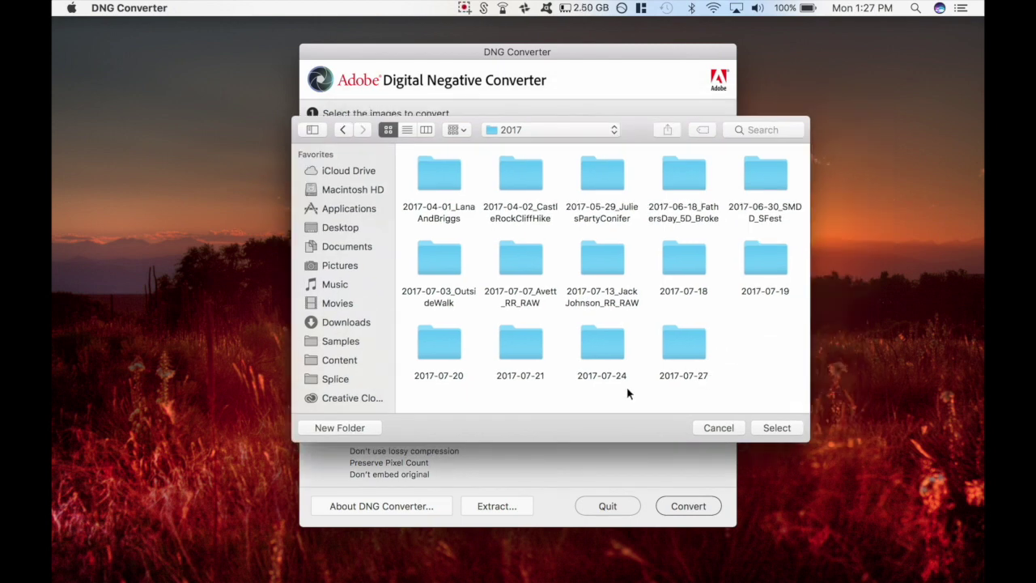
{"action": "left_click", "coordinate": [376, 427]}
{"action": "type", "text": "Import_7_31_2017"}
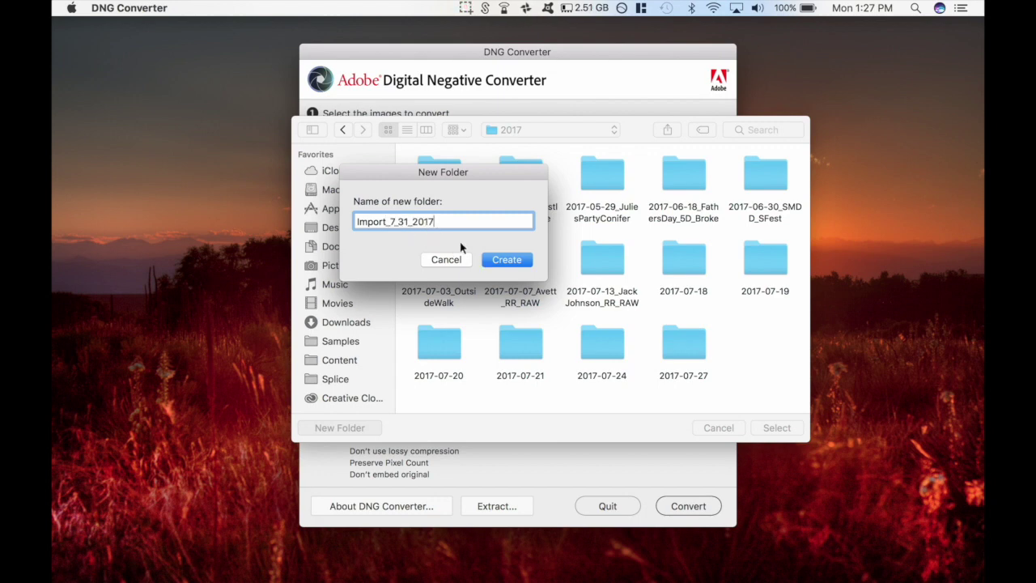
{"action": "left_click", "coordinate": [500, 261]}
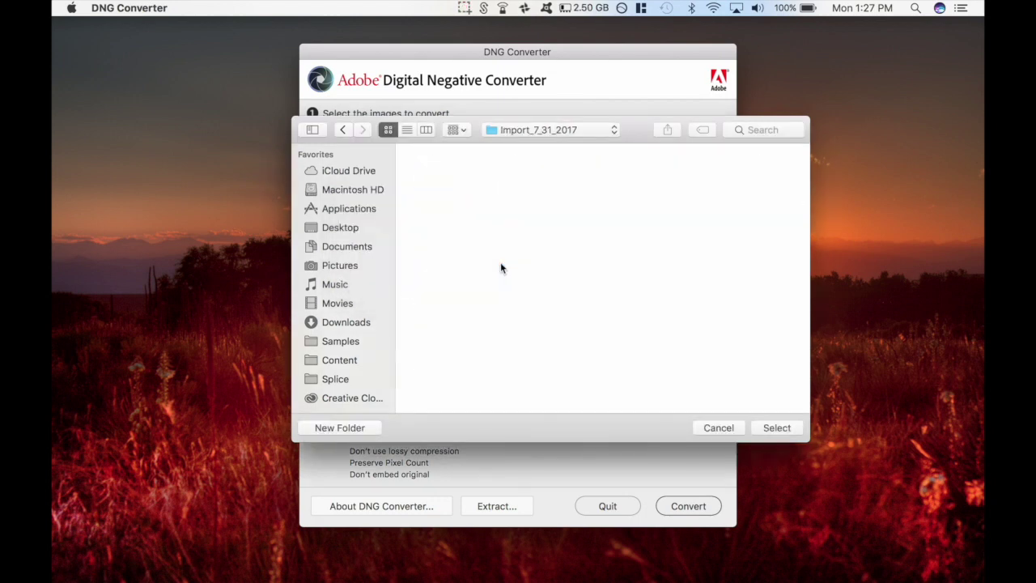
{"action": "left_click", "coordinate": [777, 423]}
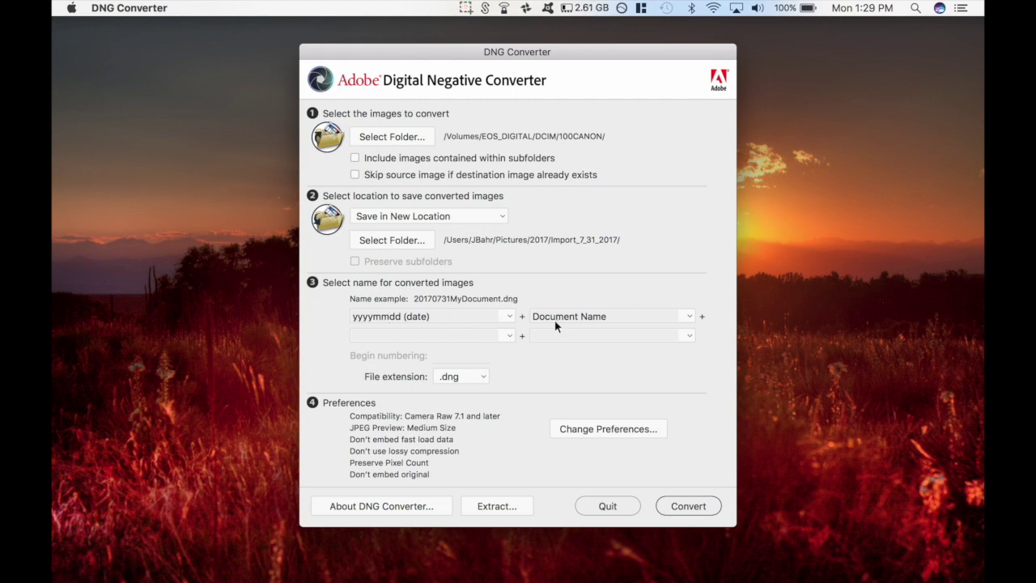
Start converting the 59 CR2 images and watch the Conversion Status file list.
{"action": "left_click", "coordinate": [689, 510]}
{"action": "scroll", "coordinate": [607, 183], "scroll_direction": "down", "scroll_amount": 5}
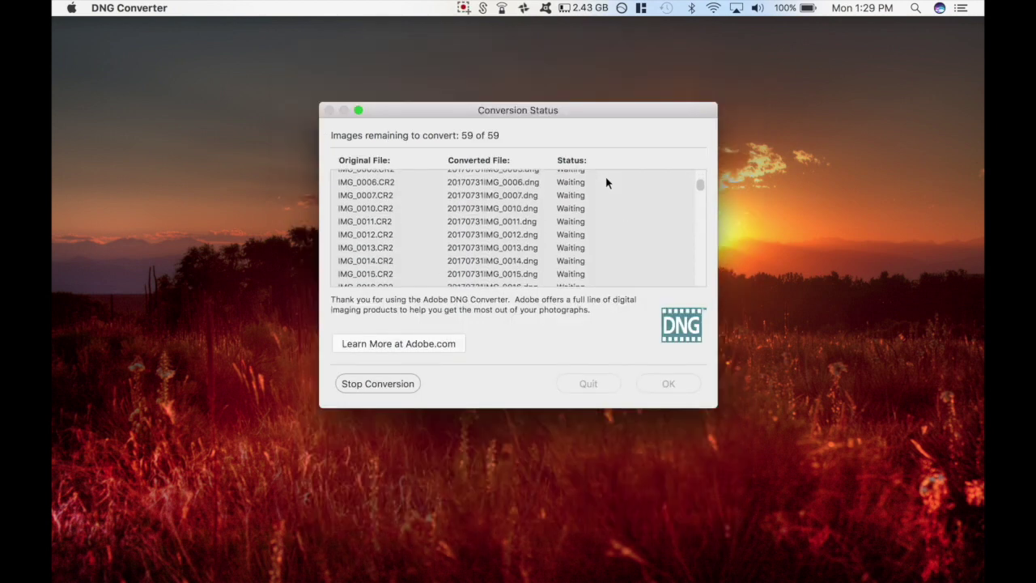
{"action": "scroll", "coordinate": [607, 183], "scroll_direction": "down", "scroll_amount": 5}
{"action": "scroll", "coordinate": [607, 183], "scroll_direction": "down", "scroll_amount": 5}
{"action": "scroll", "coordinate": [608, 183], "scroll_direction": "down", "scroll_amount": 5}
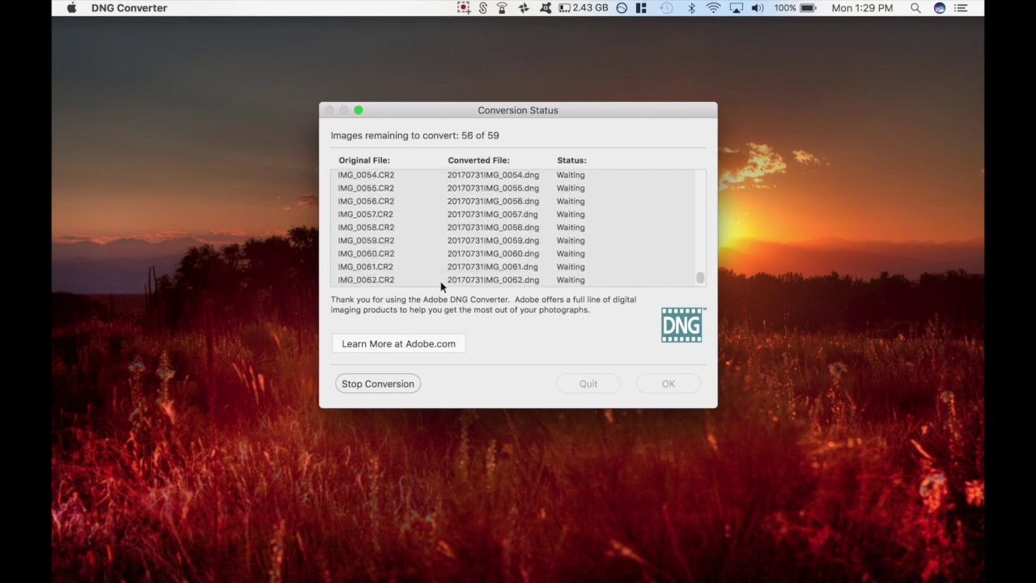
{"action": "scroll", "coordinate": [444, 281], "scroll_direction": "up", "scroll_amount": 5}
{"action": "scroll", "coordinate": [448, 278], "scroll_direction": "up", "scroll_amount": 10}
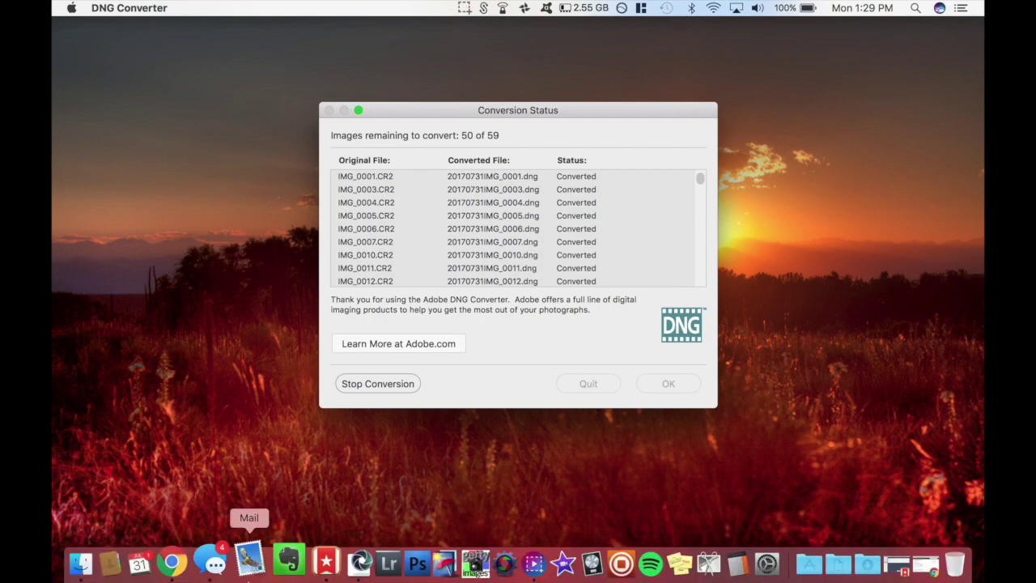
{"action": "left_click", "coordinate": [81, 564]}
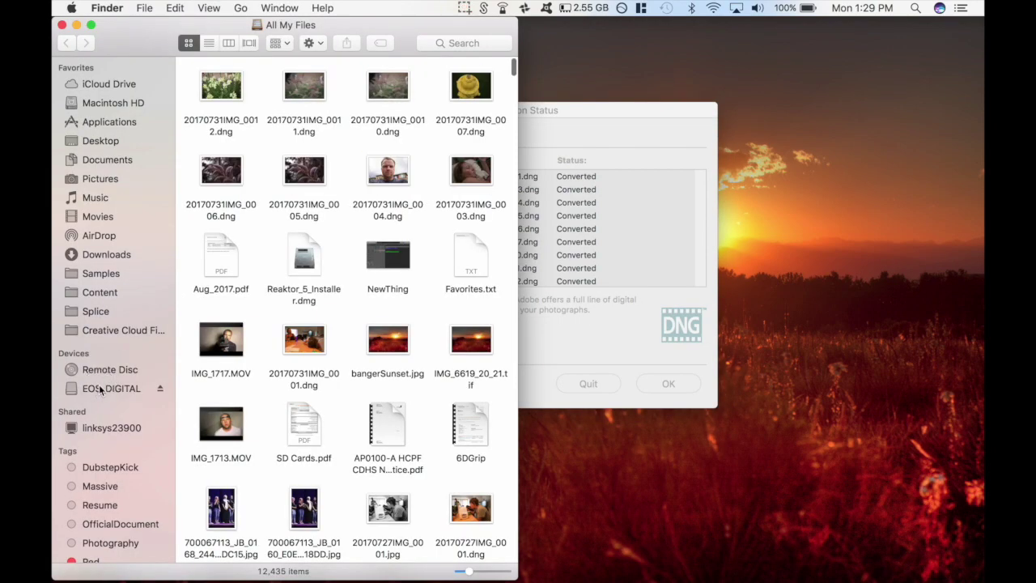
Browse in Finder to the camera card's EOS_DIGITAL/DCIM/100CANON folder.
{"action": "left_click", "coordinate": [100, 390]}
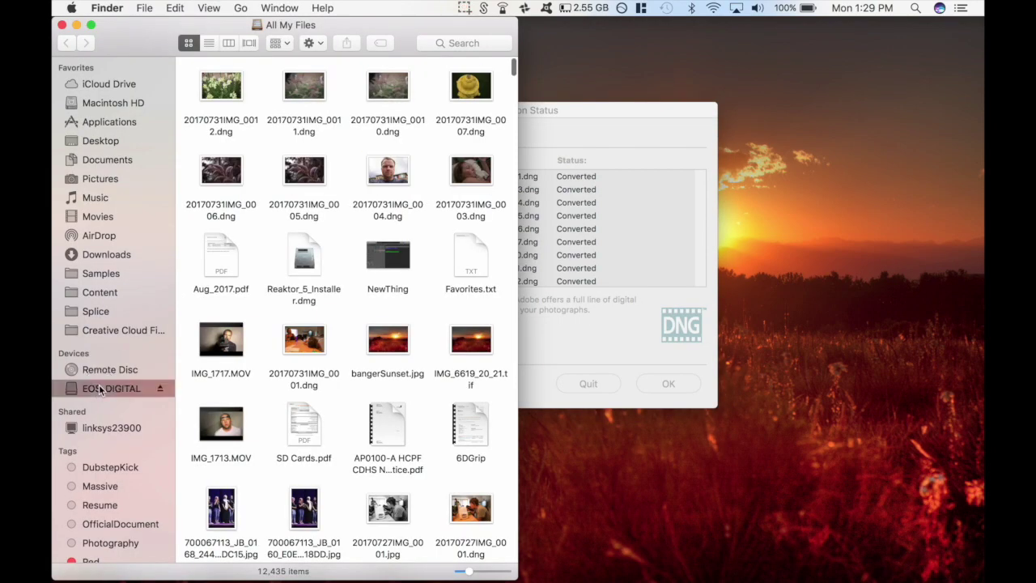
{"action": "double_click", "coordinate": [220, 85]}
{"action": "left_click", "coordinate": [219, 84]}
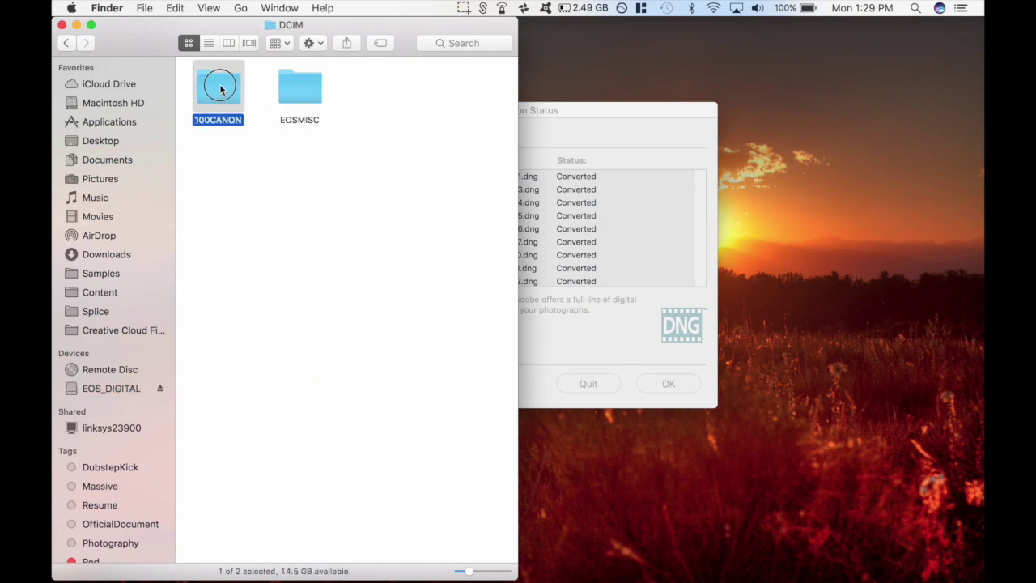
{"action": "double_click", "coordinate": [220, 84]}
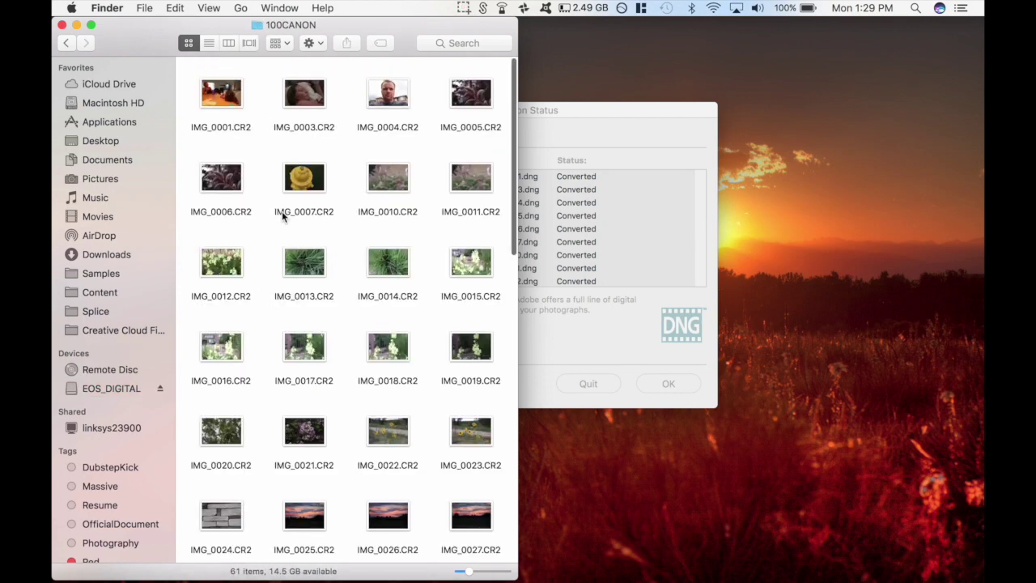
{"action": "scroll", "coordinate": [282, 211], "scroll_direction": "down", "scroll_amount": 3}
{"action": "scroll", "coordinate": [263, 259], "scroll_direction": "down", "scroll_amount": 3}
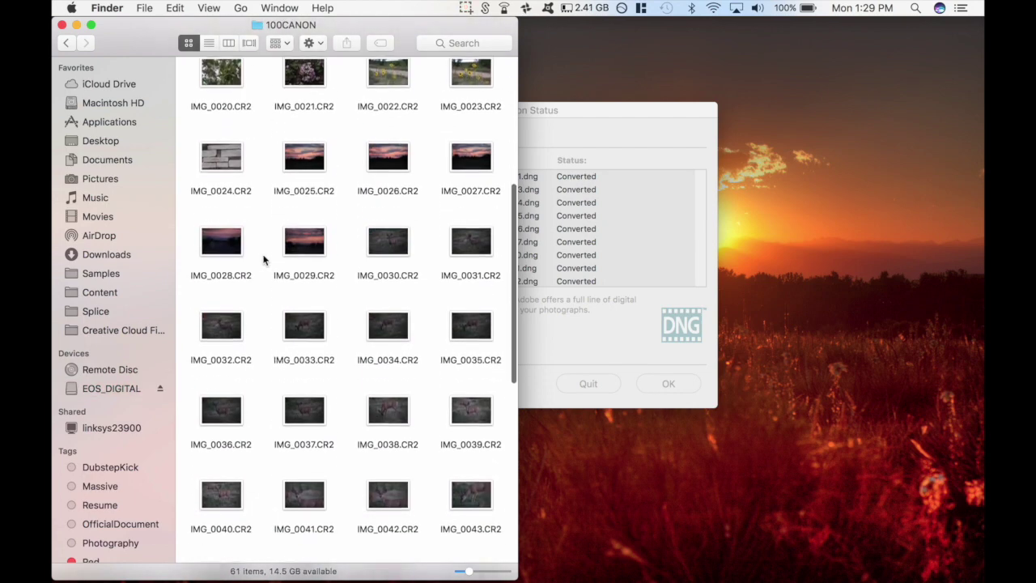
{"action": "scroll", "coordinate": [263, 259], "scroll_direction": "down", "scroll_amount": 1}
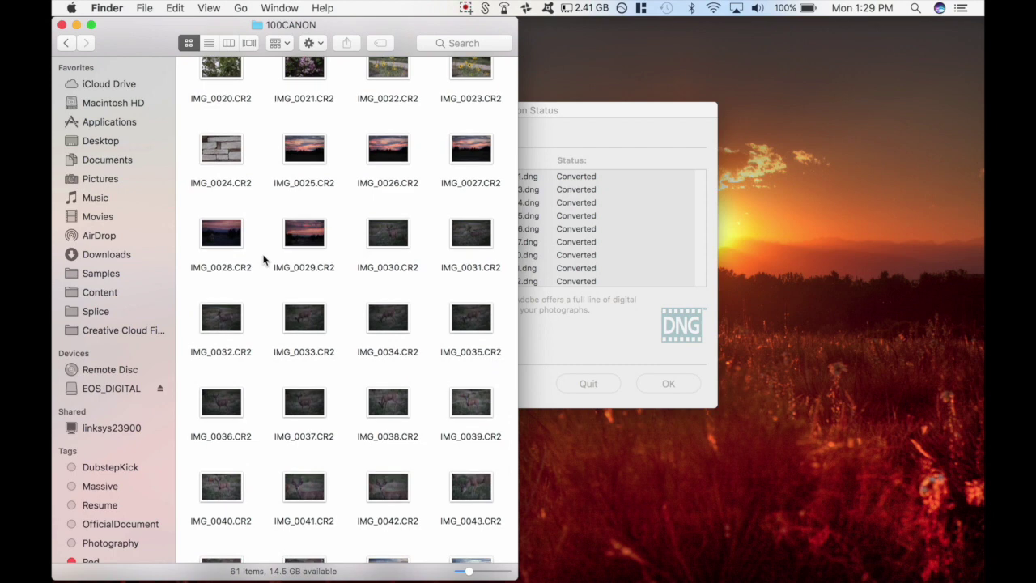
{"action": "scroll", "coordinate": [263, 259], "scroll_direction": "down", "scroll_amount": 10}
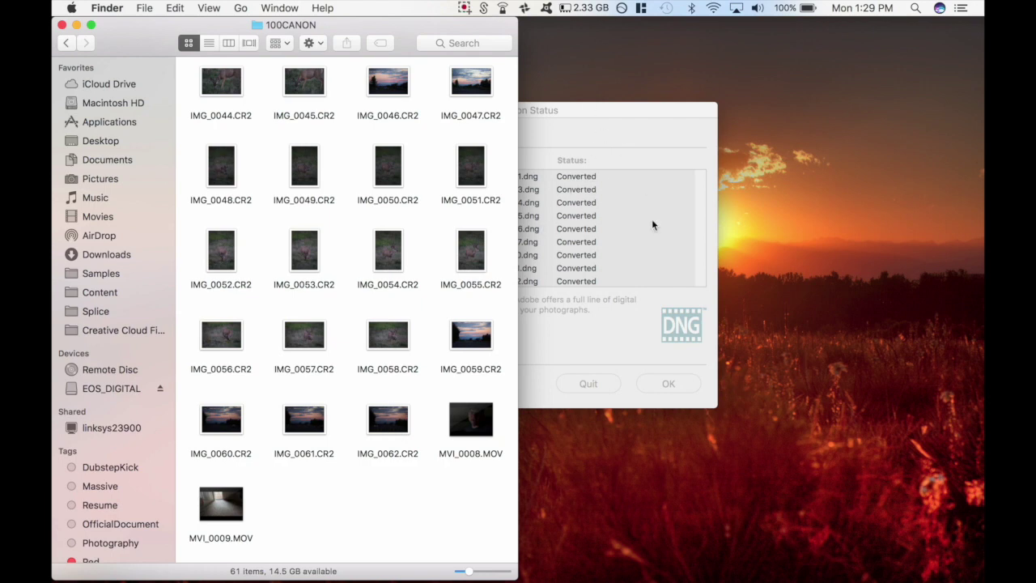
{"action": "mouse_move", "coordinate": [472, 420]}
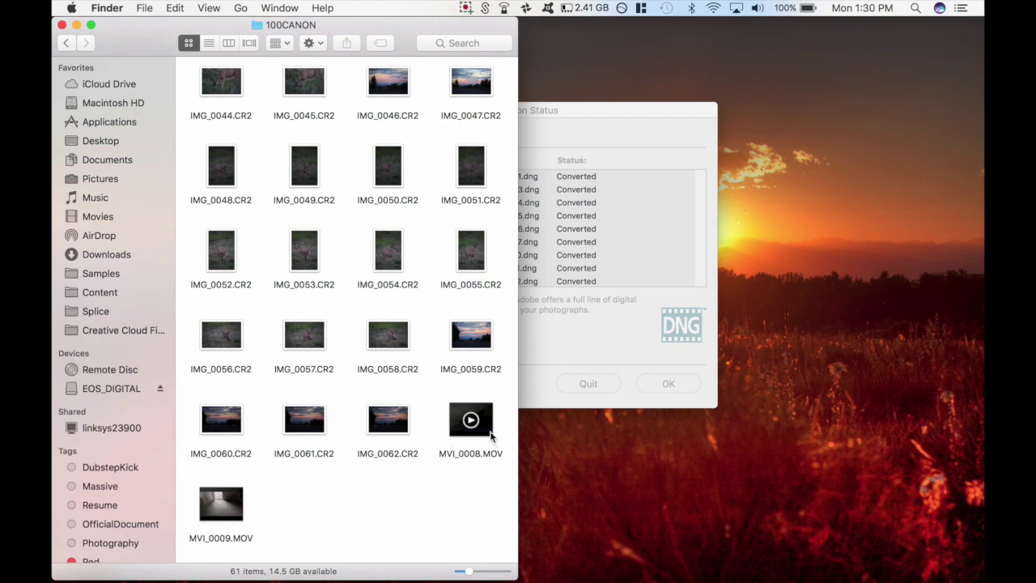
Copy MVI_0008.MOV and MVI_0009.MOV into Import_7_31_2017, then close the window.
{"action": "left_click", "coordinate": [490, 435]}
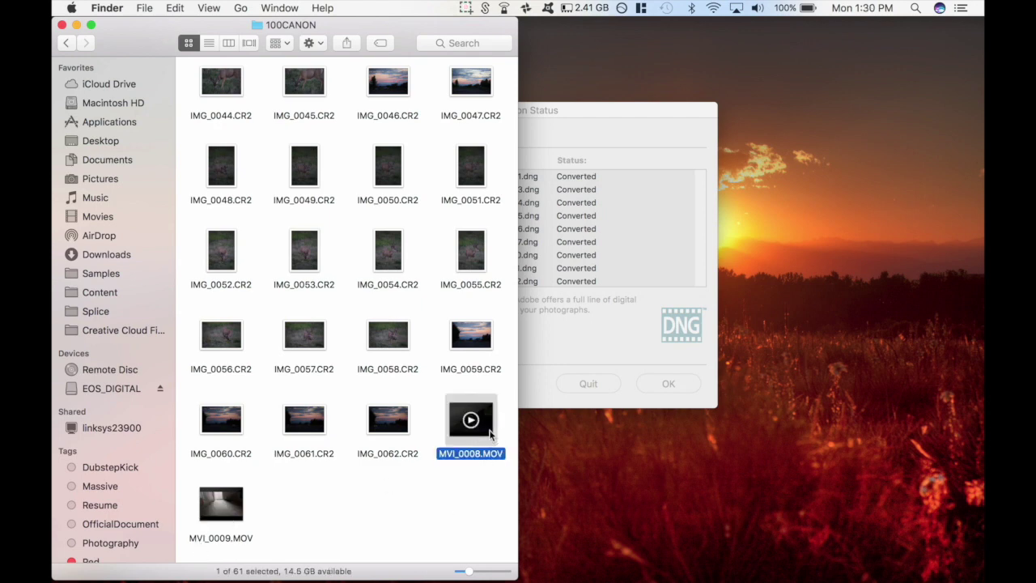
{"action": "left_click", "coordinate": [240, 515], "text": "super"}
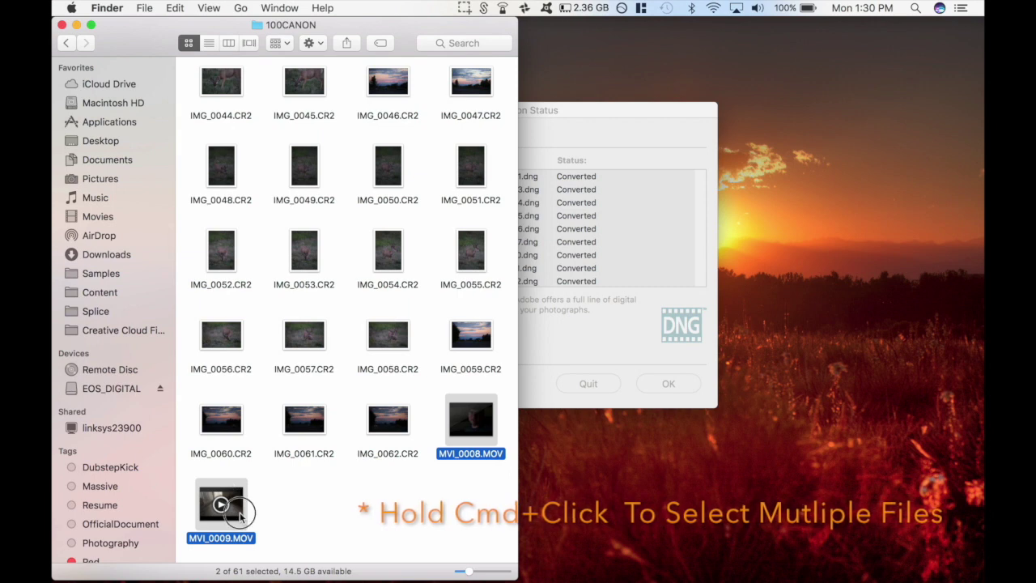
{"action": "mouse_move", "coordinate": [240, 515]}
{"action": "left_mouse_down"}
{"action": "mouse_move", "coordinate": [111, 183]}
{"action": "mouse_move", "coordinate": [226, 182]}
{"action": "left_mouse_up"}
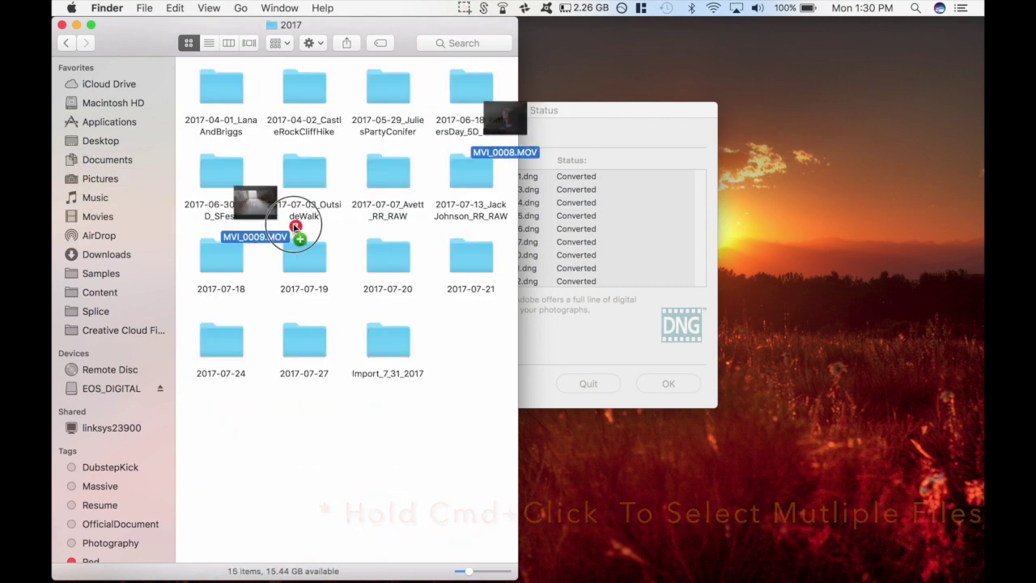
{"action": "left_click_drag", "start_coordinate": [227, 182], "coordinate": [395, 347]}
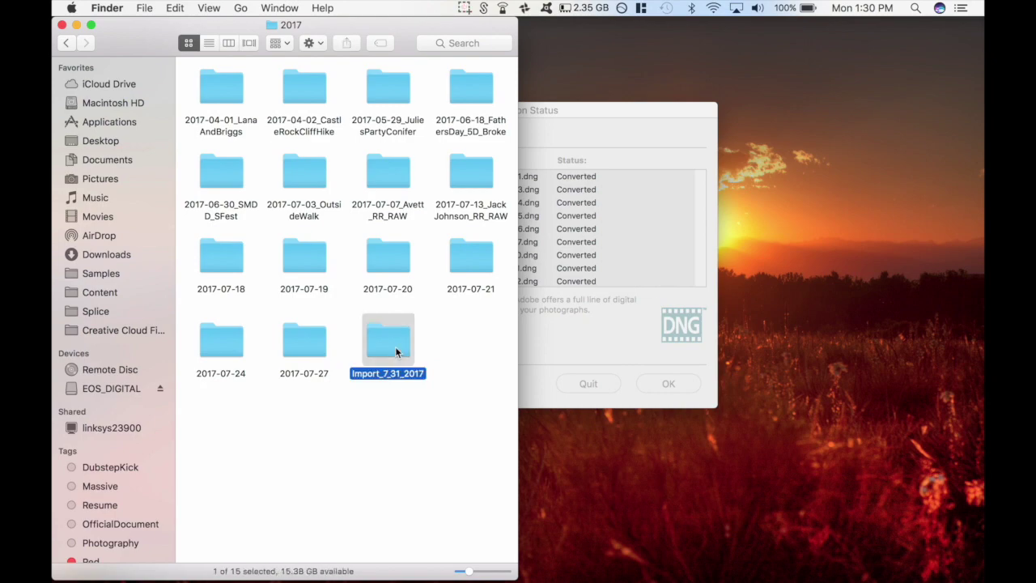
{"action": "double_click", "coordinate": [395, 347]}
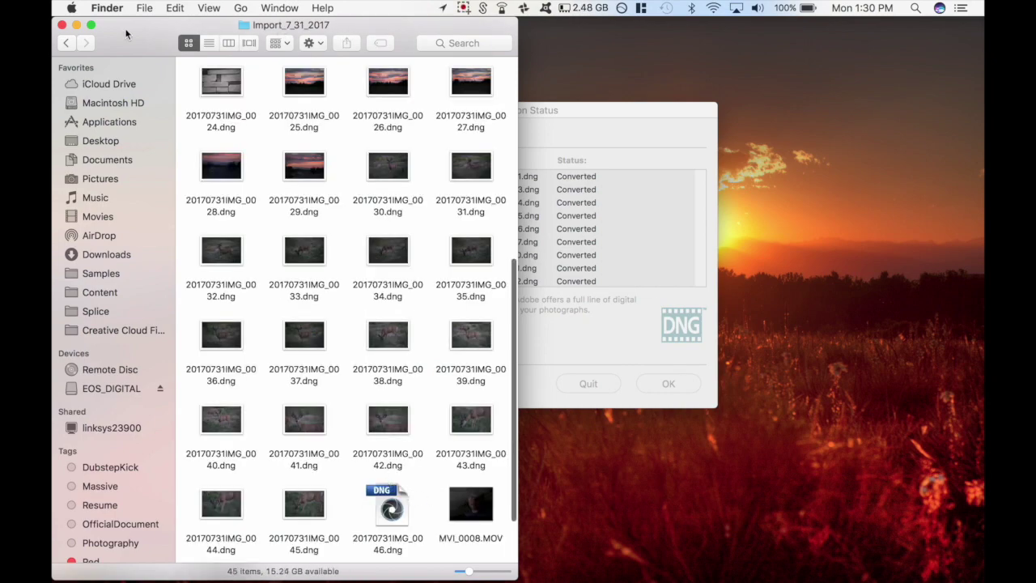
{"action": "left_click", "coordinate": [61, 24]}
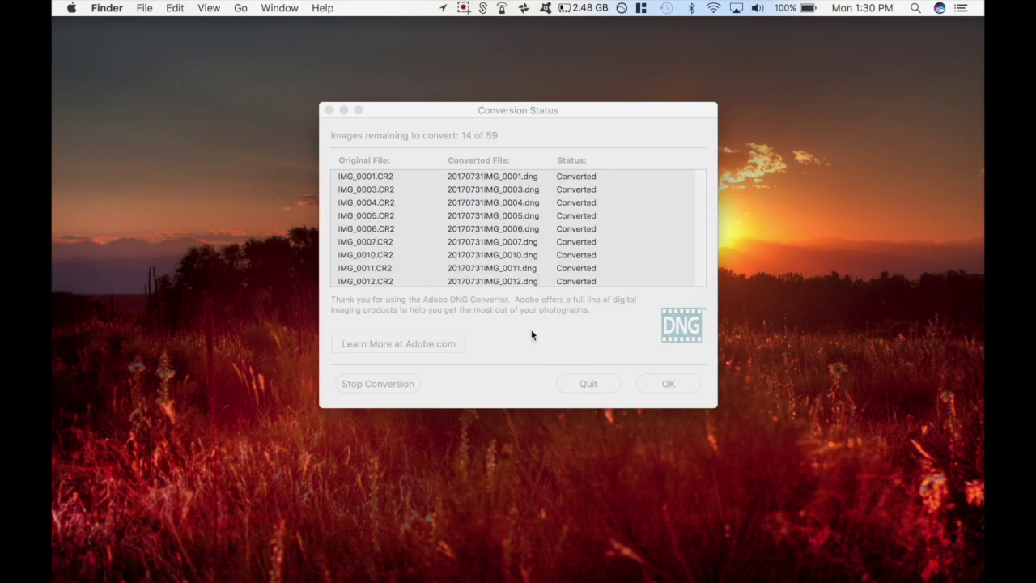
Dismiss the finished conversion status and quit DNG Converter.
{"action": "left_click", "coordinate": [679, 385]}
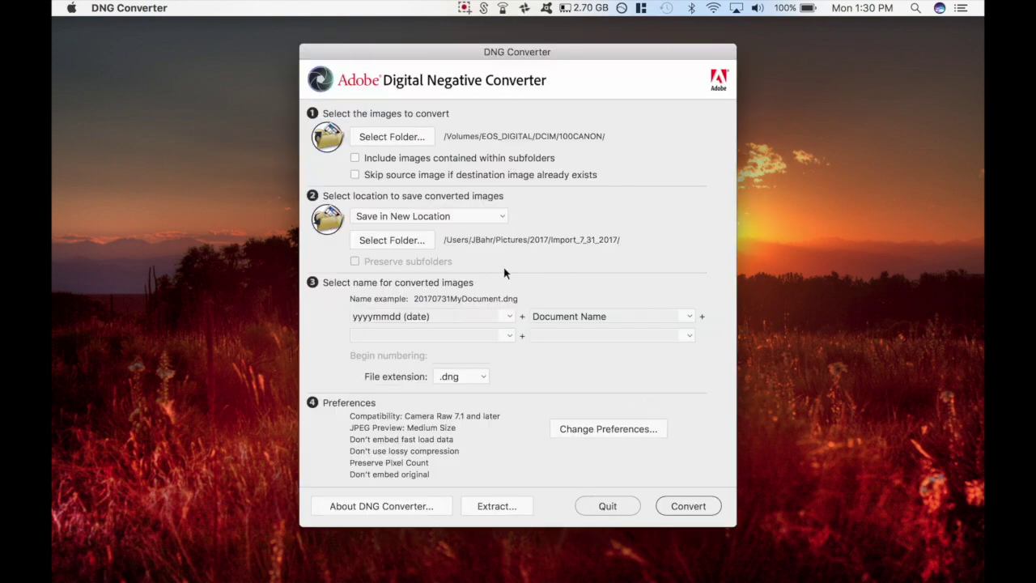
{"action": "left_click", "coordinate": [607, 506]}
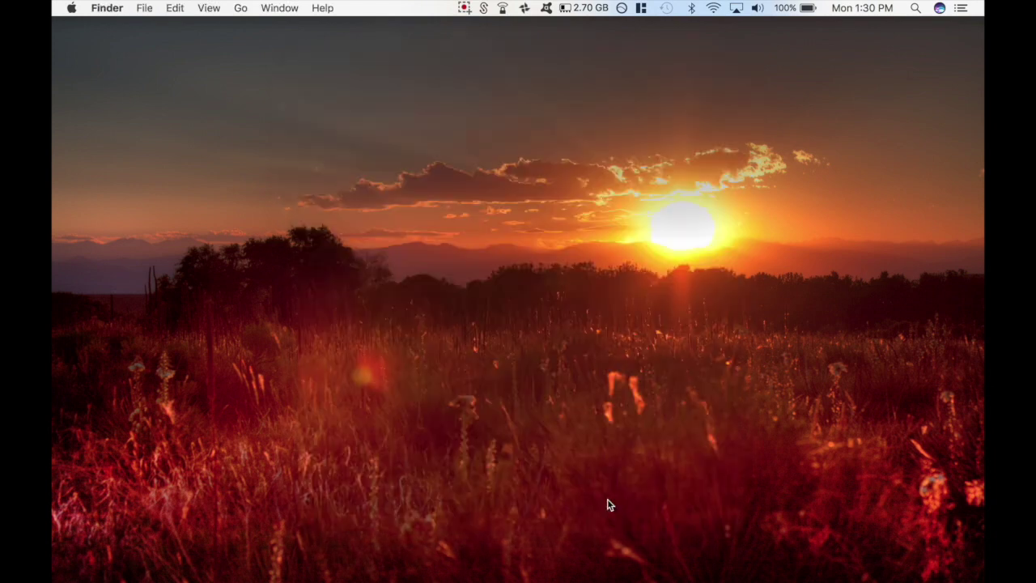
{"action": "left_click", "coordinate": [94, 557]}
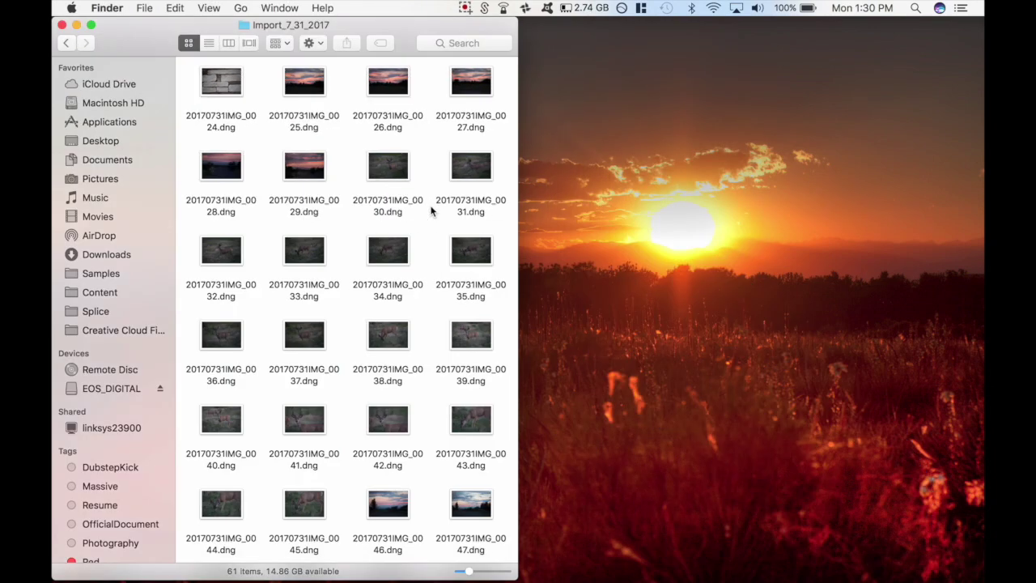
Review Import_7_31_2017's 61 files in Pictures/2017, then reselect the folder from 2017.
{"action": "left_click", "coordinate": [97, 179]}
{"action": "left_click", "coordinate": [239, 179]}
{"action": "double_click", "coordinate": [239, 179]}
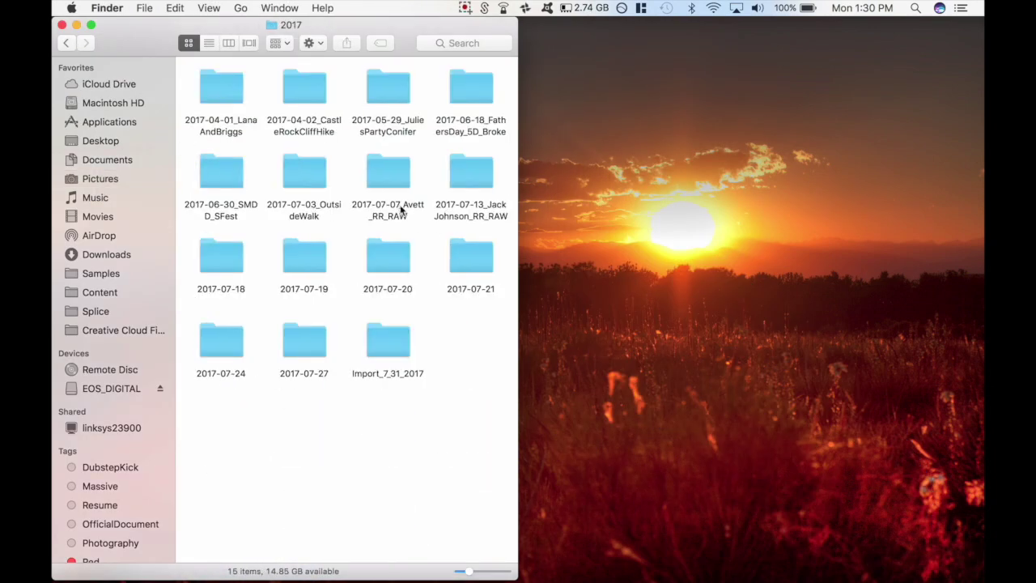
{"action": "double_click", "coordinate": [384, 344]}
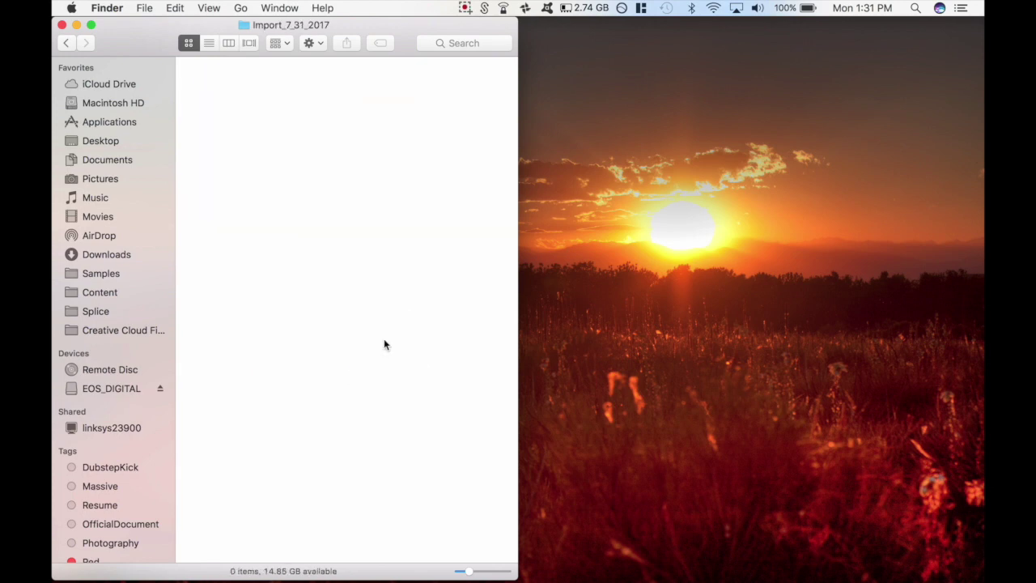
{"action": "left_click", "coordinate": [65, 42]}
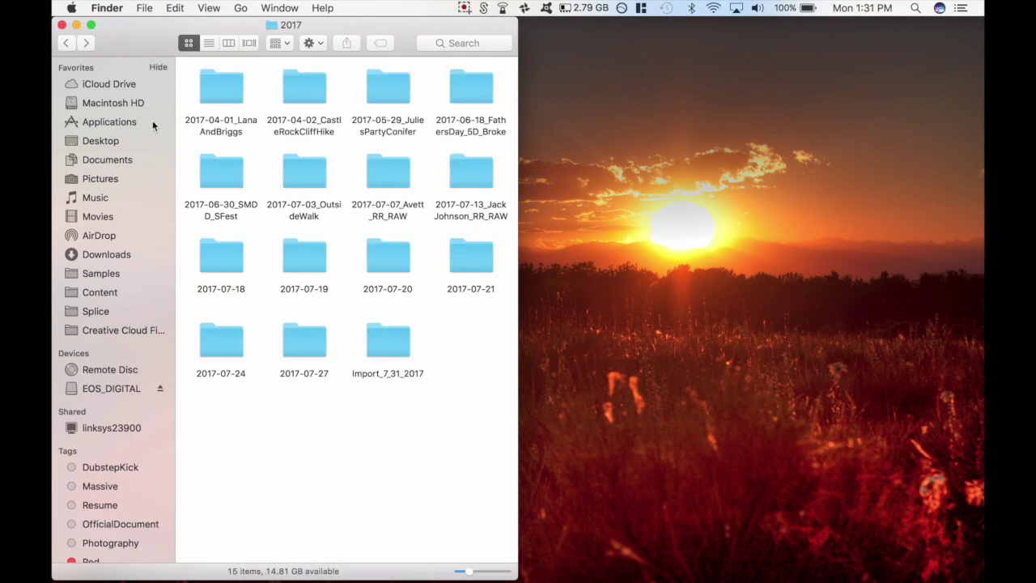
{"action": "left_click", "coordinate": [382, 343]}
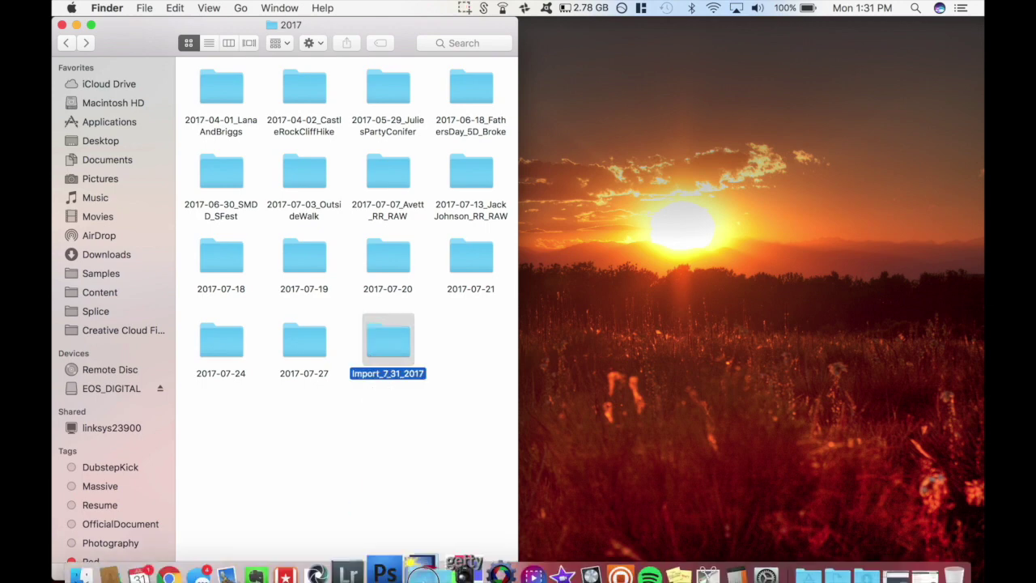
Launch Photo Mechanic and preview 20170731IMG_0019 from the 2017 folder.
{"action": "left_click", "coordinate": [482, 559]}
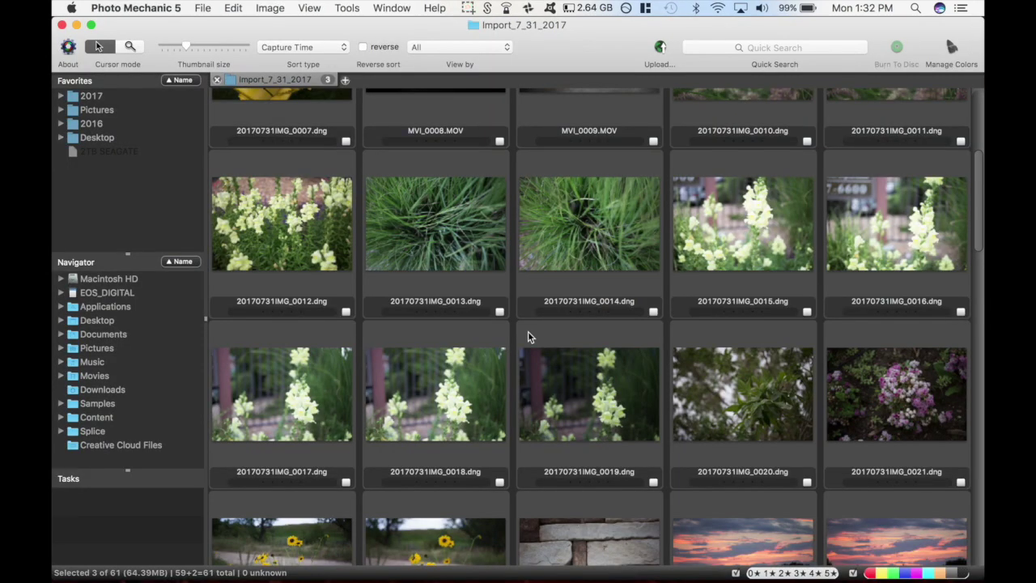
{"action": "left_click", "coordinate": [61, 96]}
{"action": "mouse_move", "coordinate": [743, 235]}
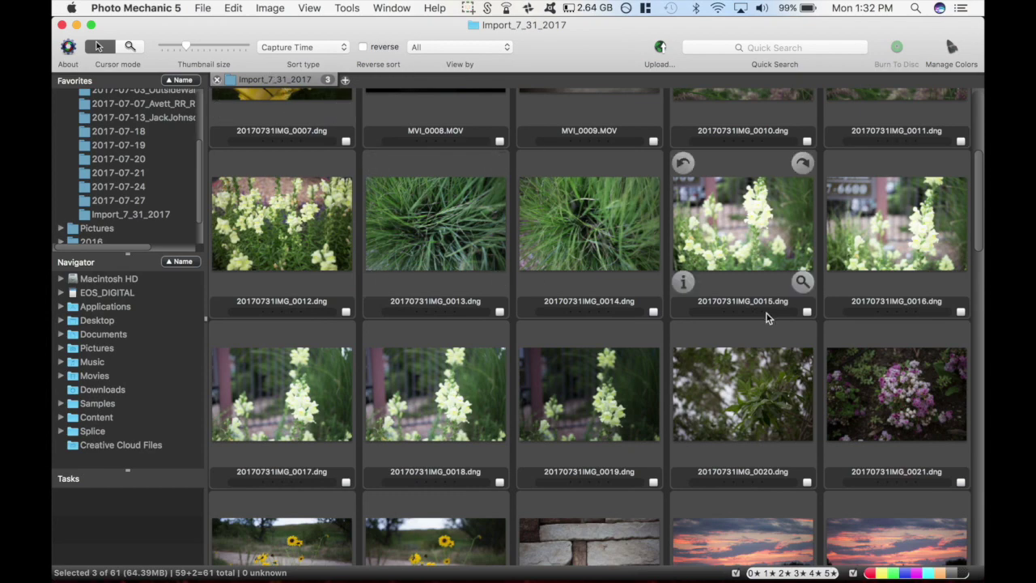
{"action": "scroll", "coordinate": [768, 318], "scroll_direction": "down", "scroll_amount": 10}
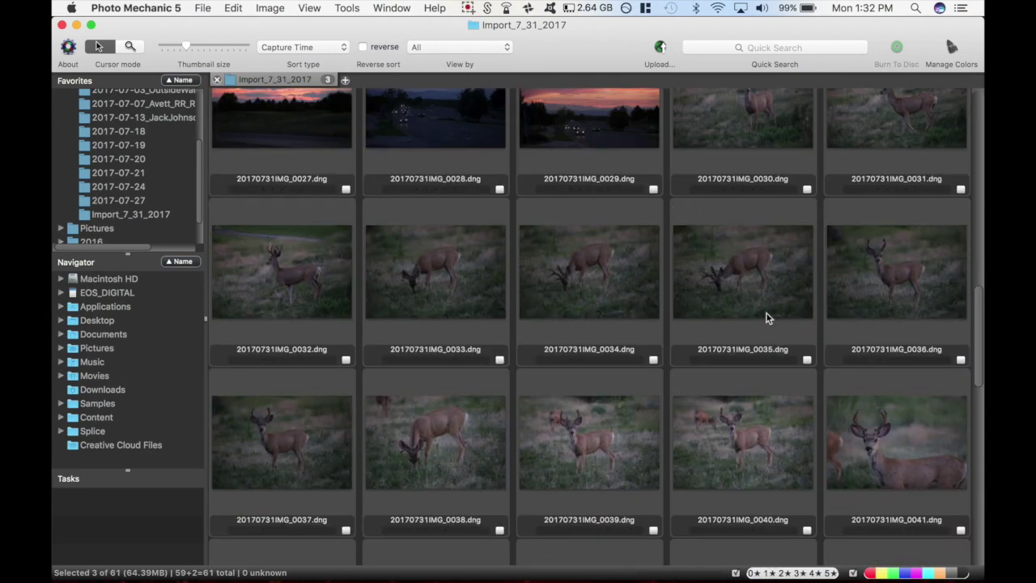
{"action": "scroll", "coordinate": [768, 318], "scroll_direction": "up", "scroll_amount": 7}
{"action": "double_click", "coordinate": [614, 282]}
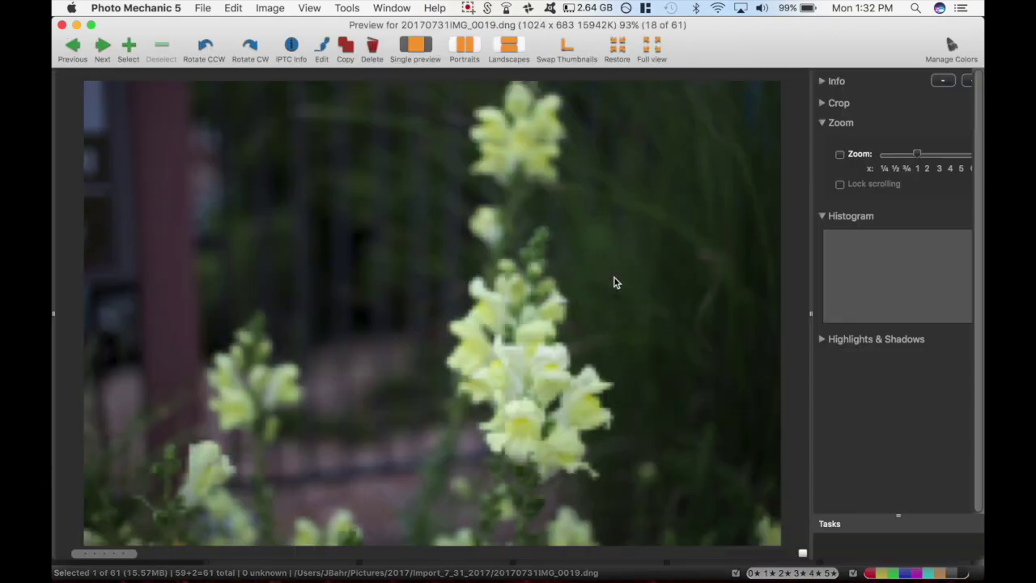
Step through the full-size previews tagging keepers, then return to the contact sheet.
{"action": "key", "text": "Right"}
{"action": "key", "text": "Right"}
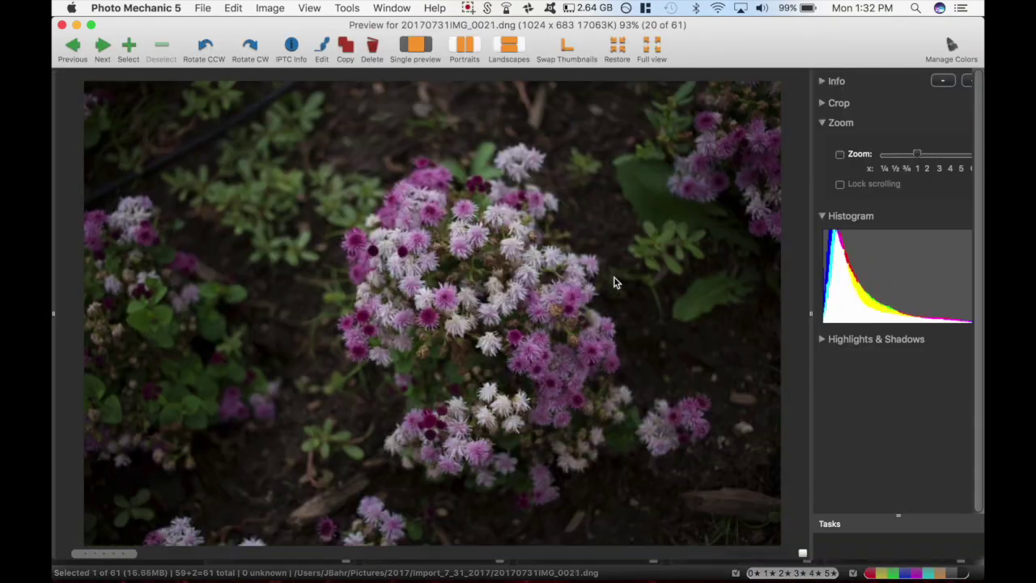
{"action": "key", "text": "Right"}
{"action": "key", "text": "Left"}
{"action": "key", "text": "Right"}
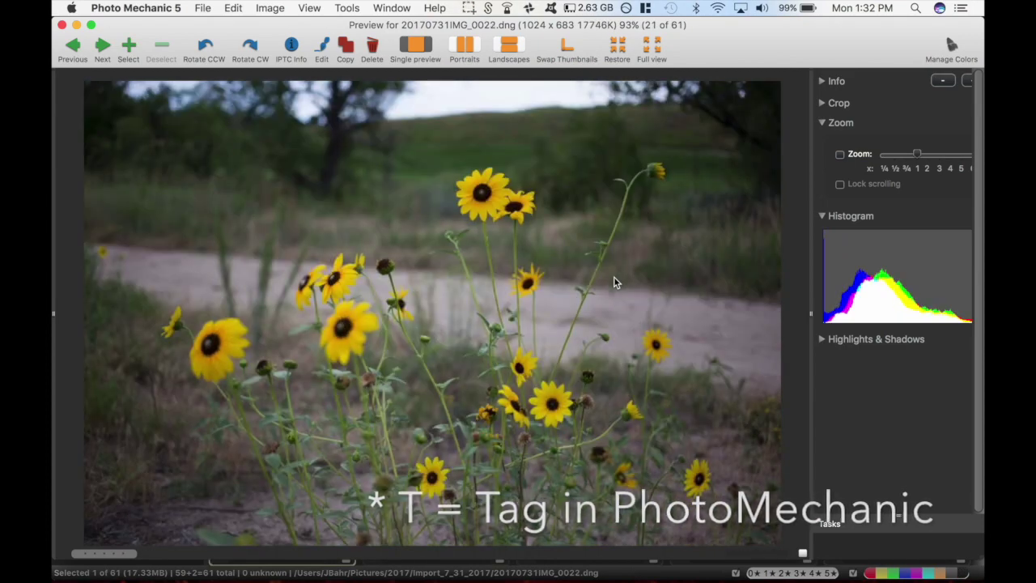
{"action": "key", "text": "Right"}
{"action": "key", "text": "Right"}
{"action": "key", "text": "Left"}
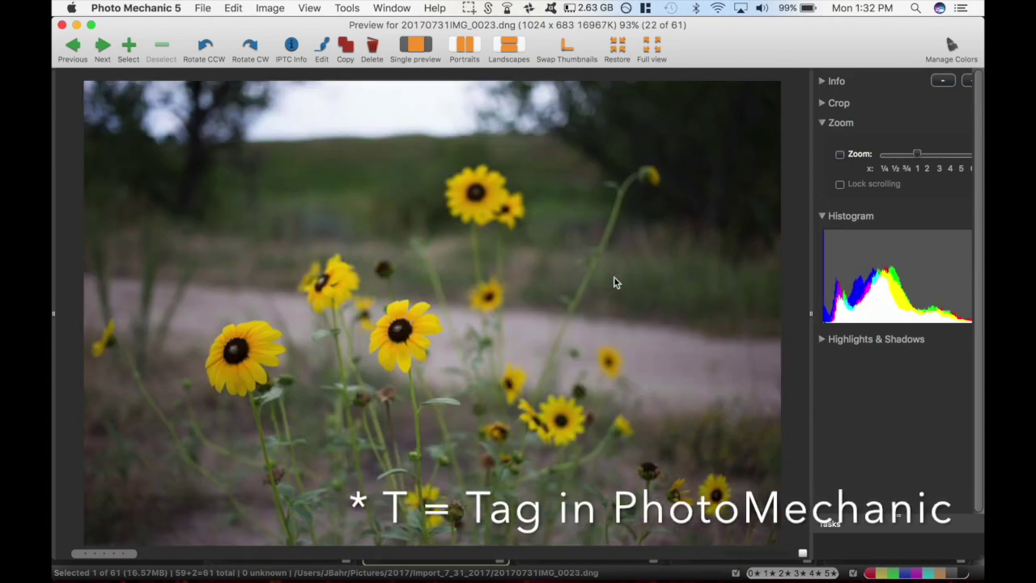
{"action": "key", "text": "End"}
{"action": "key", "text": "Escape"}
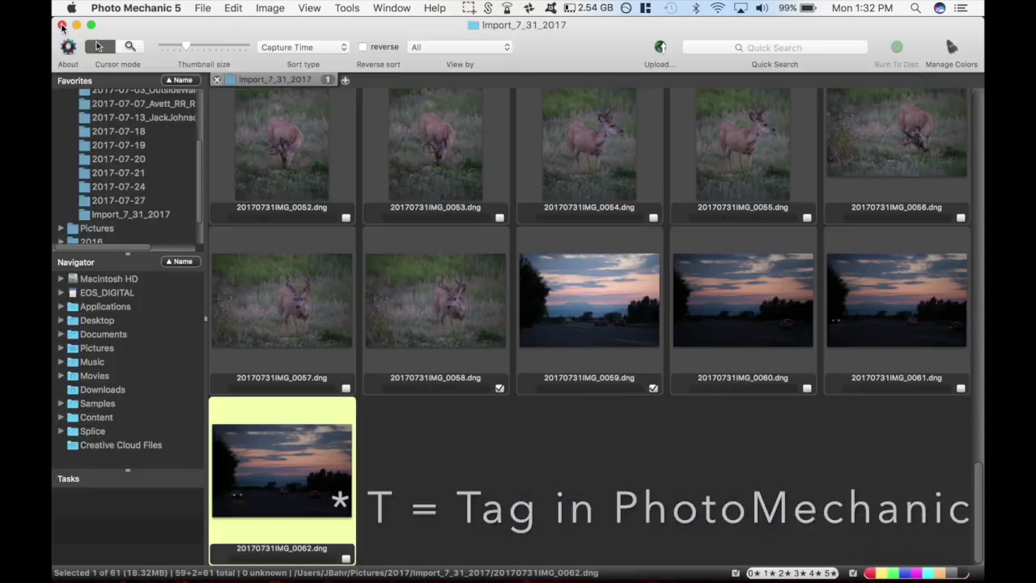
{"action": "left_click", "coordinate": [441, 47]}
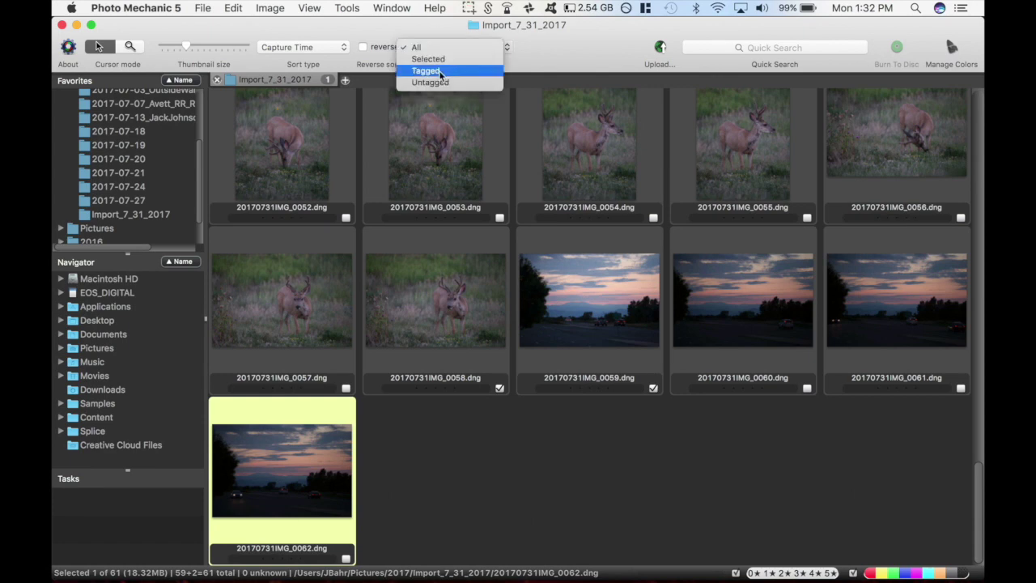
View only Tagged photos, select all eight, and drop them on Lightroom.
{"action": "left_click", "coordinate": [438, 72]}
{"action": "left_click", "coordinate": [294, 172]}
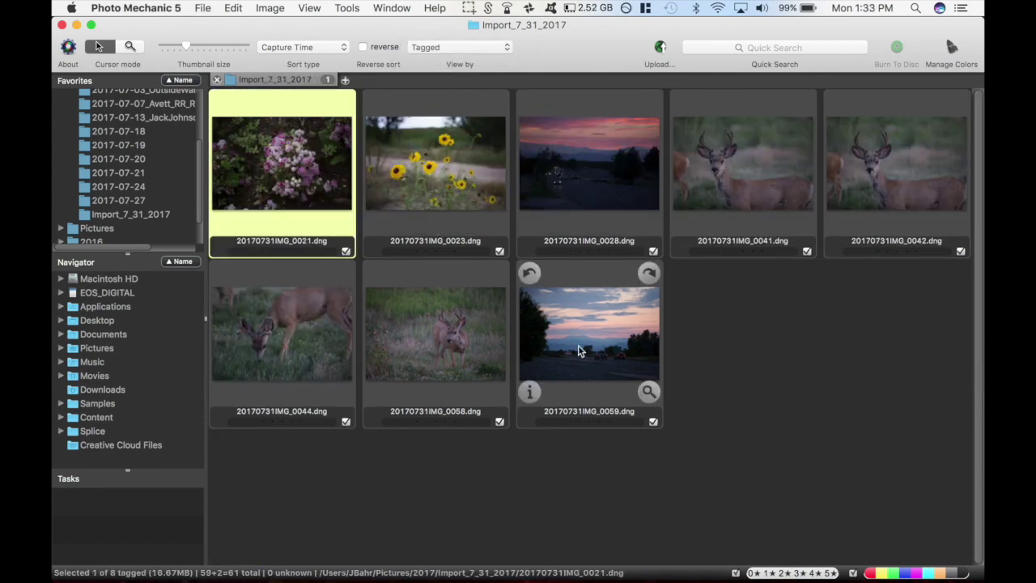
{"action": "key", "text": "super+a"}
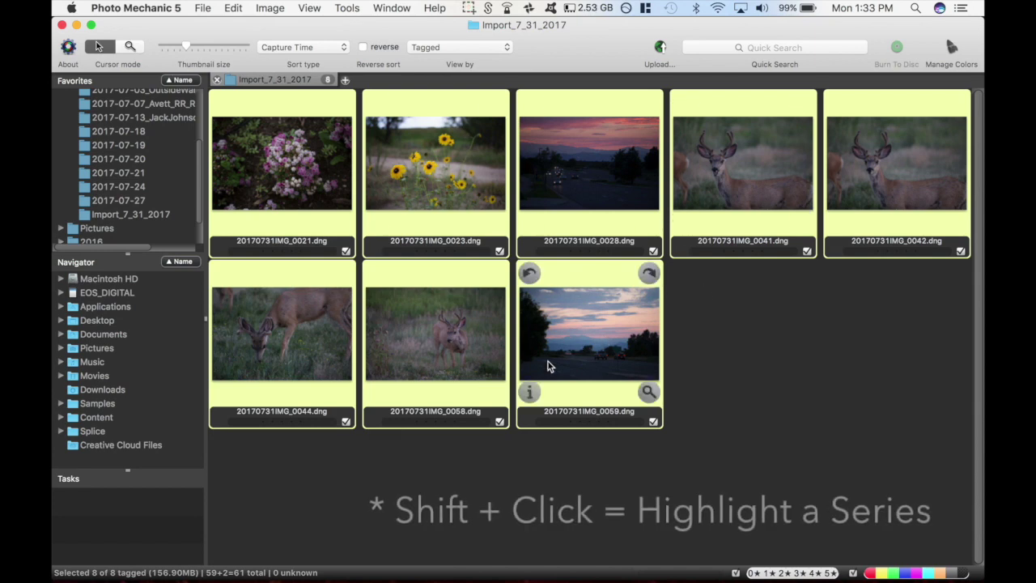
{"action": "left_click", "coordinate": [366, 559]}
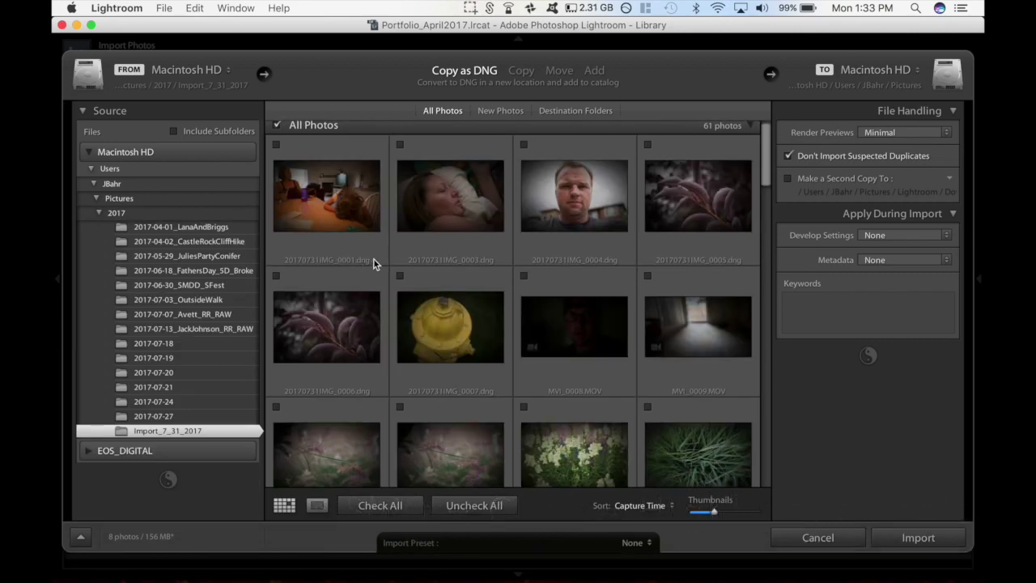
Scroll Lightroom's import grid confirming only the eight tagged photos are checked, then minimize it.
{"action": "scroll", "coordinate": [506, 200], "scroll_direction": "down", "scroll_amount": 1}
{"action": "scroll", "coordinate": [506, 199], "scroll_direction": "down", "scroll_amount": 3}
{"action": "scroll", "coordinate": [506, 199], "scroll_direction": "down", "scroll_amount": 3}
{"action": "scroll", "coordinate": [506, 199], "scroll_direction": "down", "scroll_amount": 3}
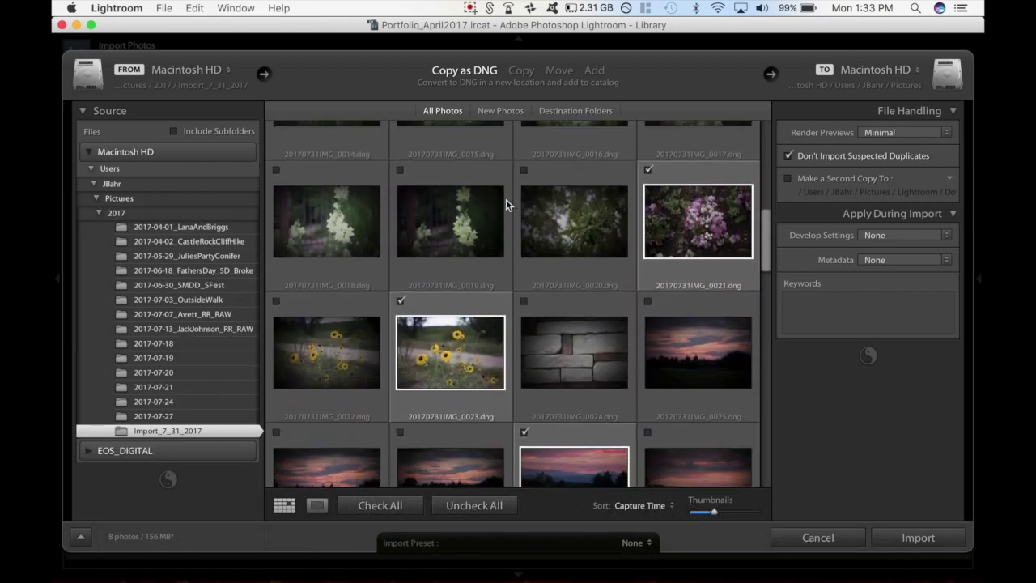
{"action": "scroll", "coordinate": [456, 374], "scroll_direction": "down", "scroll_amount": 2}
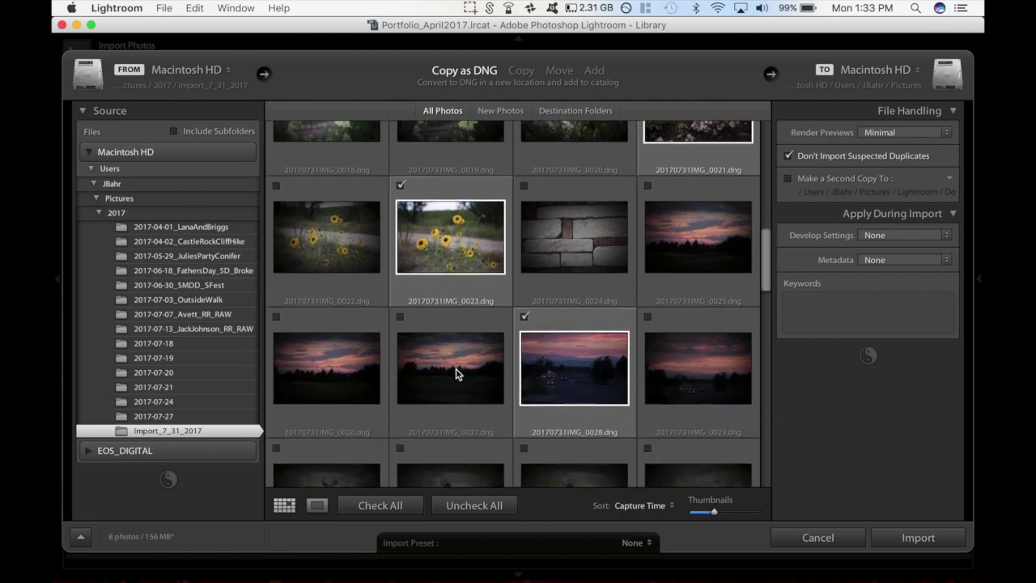
{"action": "scroll", "coordinate": [455, 374], "scroll_direction": "down", "scroll_amount": 2}
{"action": "scroll", "coordinate": [456, 375], "scroll_direction": "down", "scroll_amount": 2}
{"action": "scroll", "coordinate": [456, 374], "scroll_direction": "down", "scroll_amount": 2}
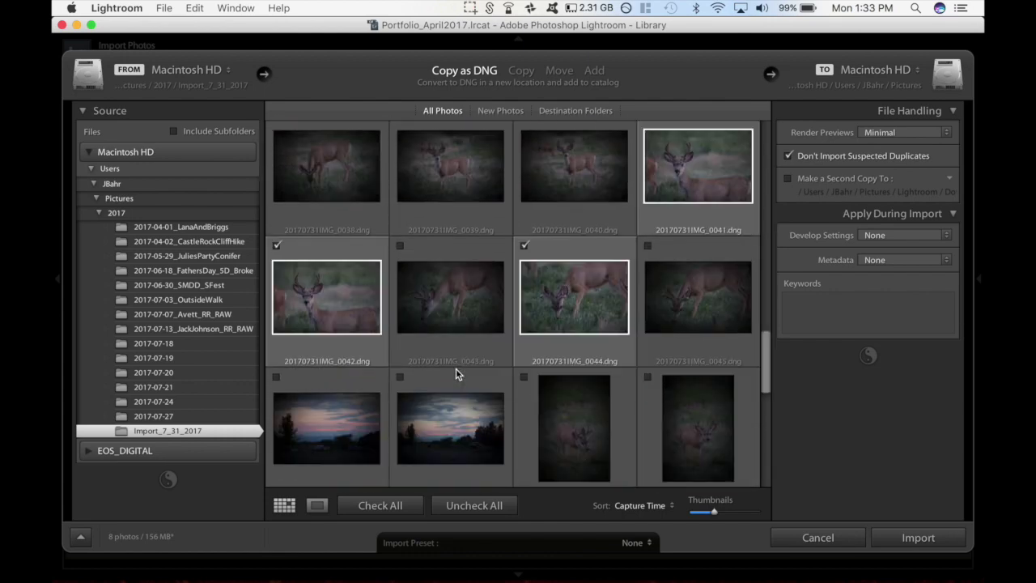
{"action": "scroll", "coordinate": [456, 372], "scroll_direction": "down", "scroll_amount": 2}
{"action": "scroll", "coordinate": [456, 372], "scroll_direction": "down", "scroll_amount": 2}
{"action": "left_click", "coordinate": [77, 25]}
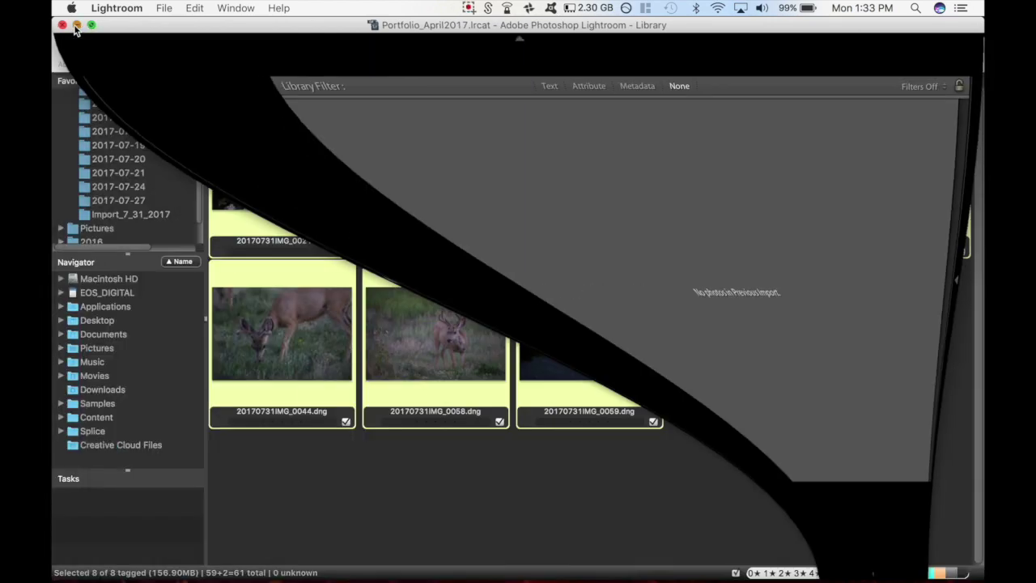
Step through the eight tagged photos full size, including IMG_0028 and the grazing deer.
{"action": "double_click", "coordinate": [338, 206]}
{"action": "key", "text": "Right"}
{"action": "key", "text": "Right"}
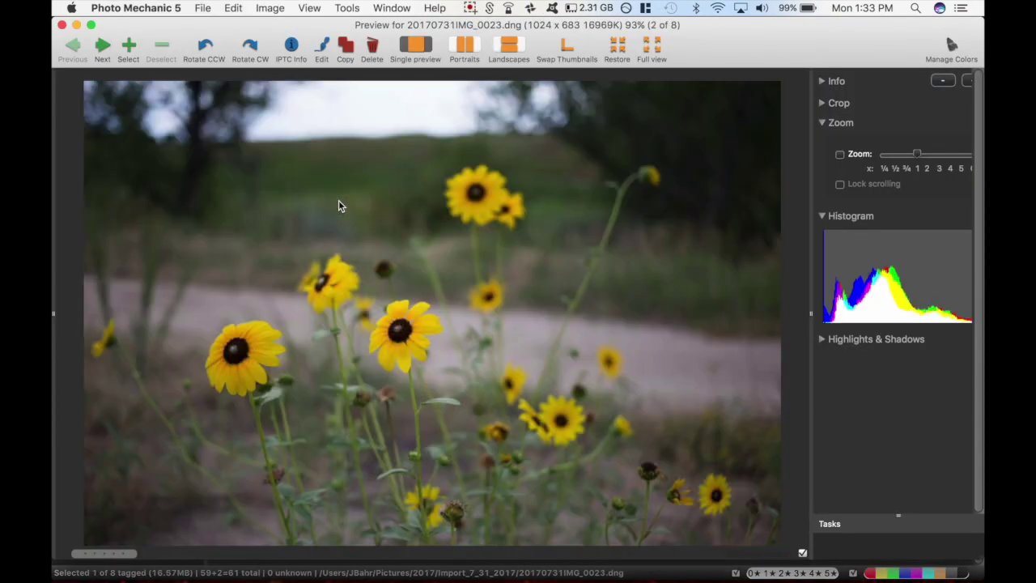
{"action": "key", "text": "Right"}
{"action": "key", "text": "Right"}
{"action": "key", "text": "Right"}
{"action": "key", "text": "Right"}
{"action": "key", "text": "Right"}
{"action": "key", "text": "Left"}
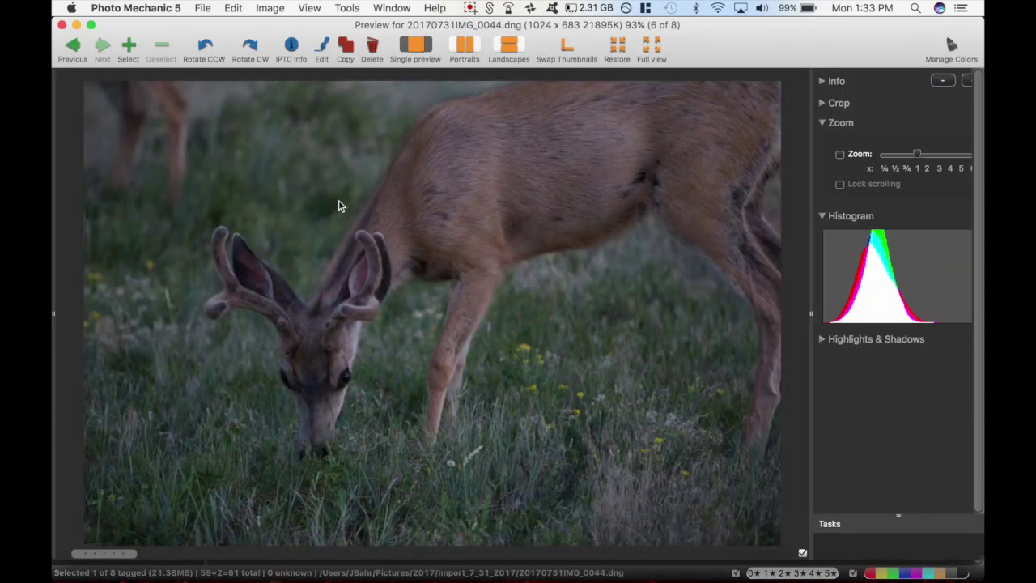
{"action": "key", "text": "Left"}
{"action": "key", "text": "Left"}
{"action": "key", "text": "Left"}
{"action": "key", "text": "Left"}
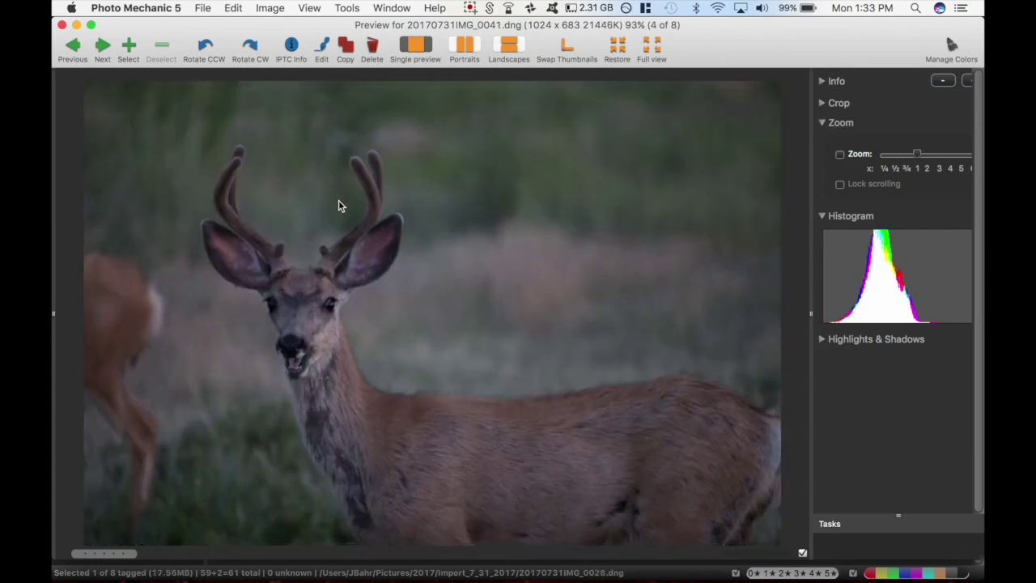
{"action": "key", "text": "Right"}
{"action": "key", "text": "Right"}
{"action": "key", "text": "Left"}
{"action": "key", "text": "Left"}
{"action": "key", "text": "Left"}
{"action": "key", "text": "Right"}
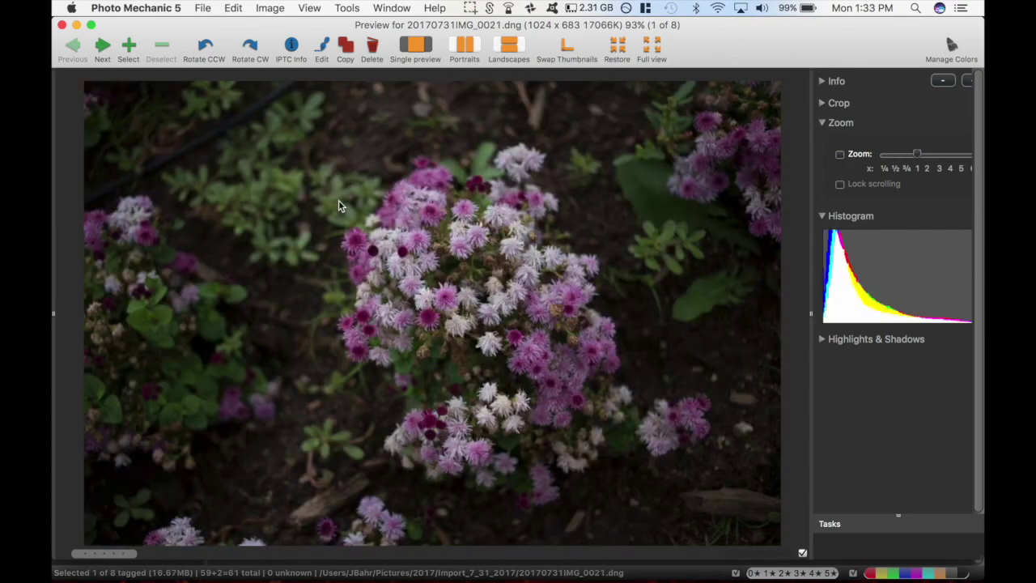
{"action": "key", "text": "Left"}
{"action": "key", "text": "Right"}
{"action": "key", "text": "Right"}
{"action": "key", "text": "Right"}
{"action": "key", "text": "Left"}
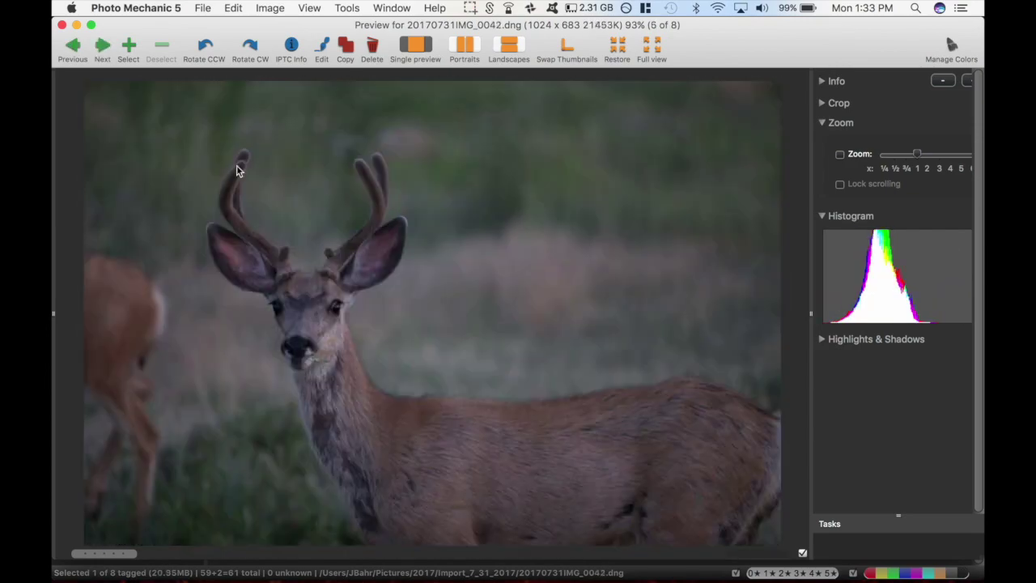
Close Photo Mechanic's preview and contact sheet, leaving Import_7_31_2017 selected in Finder.
{"action": "left_click", "coordinate": [62, 25]}
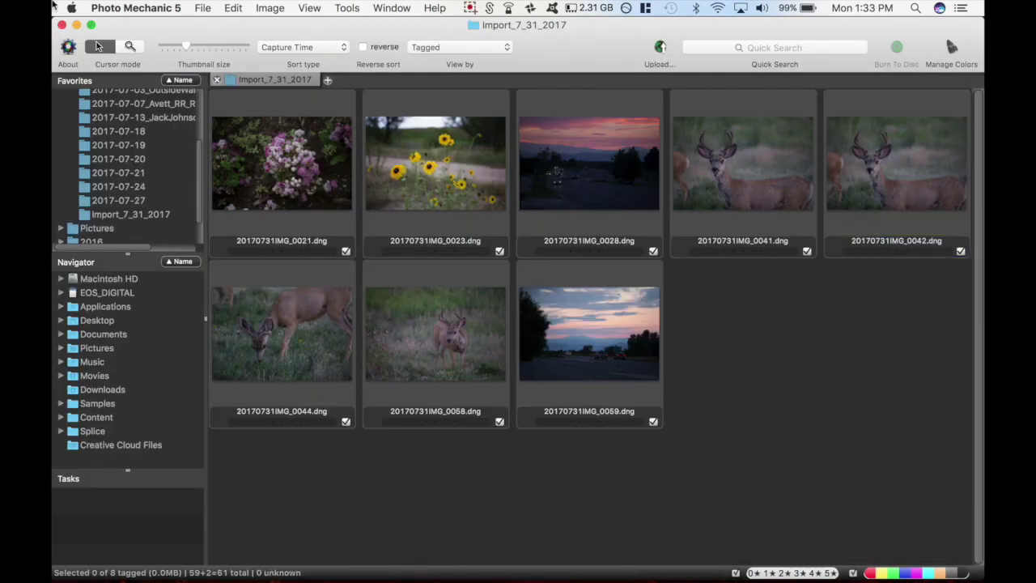
{"action": "left_click", "coordinate": [62, 25]}
{"action": "left_click", "coordinate": [392, 344]}
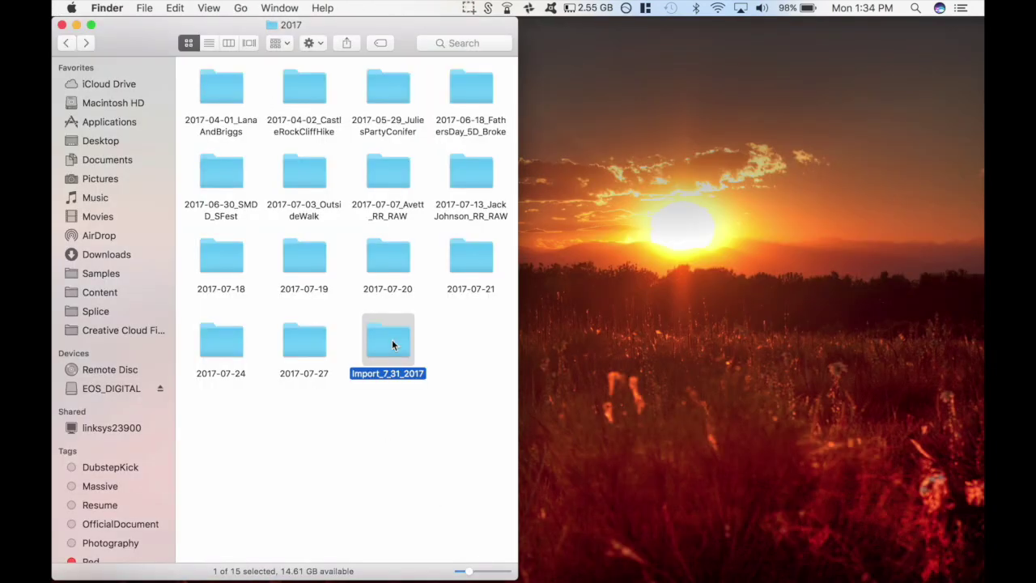
Load the Import_7_31_2017 folder into Lightroom as add-in-place, then cancel and quit without backing up.
{"action": "left_click_drag", "start_coordinate": [392, 345], "coordinate": [367, 562]}
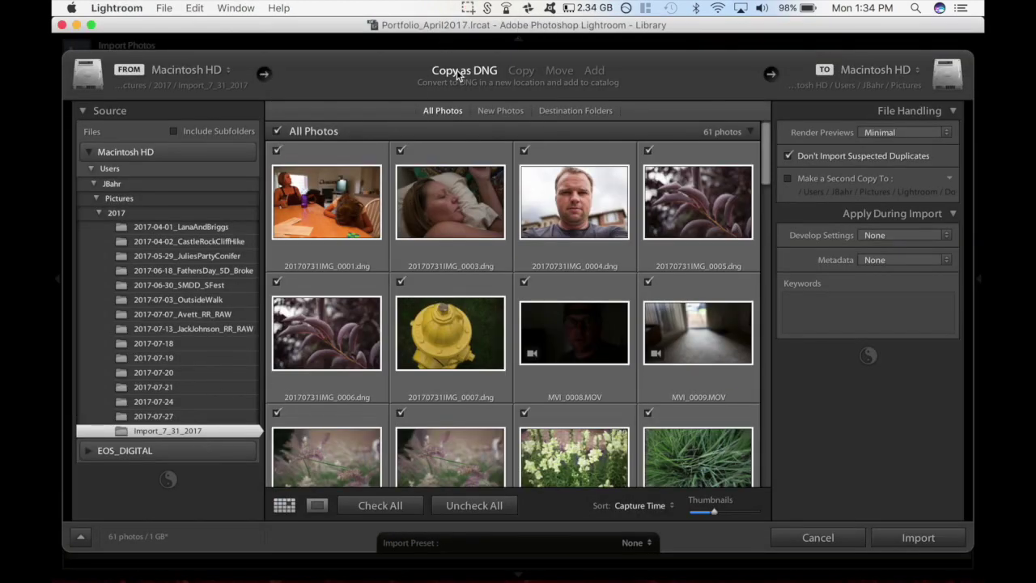
{"action": "left_click", "coordinate": [599, 71]}
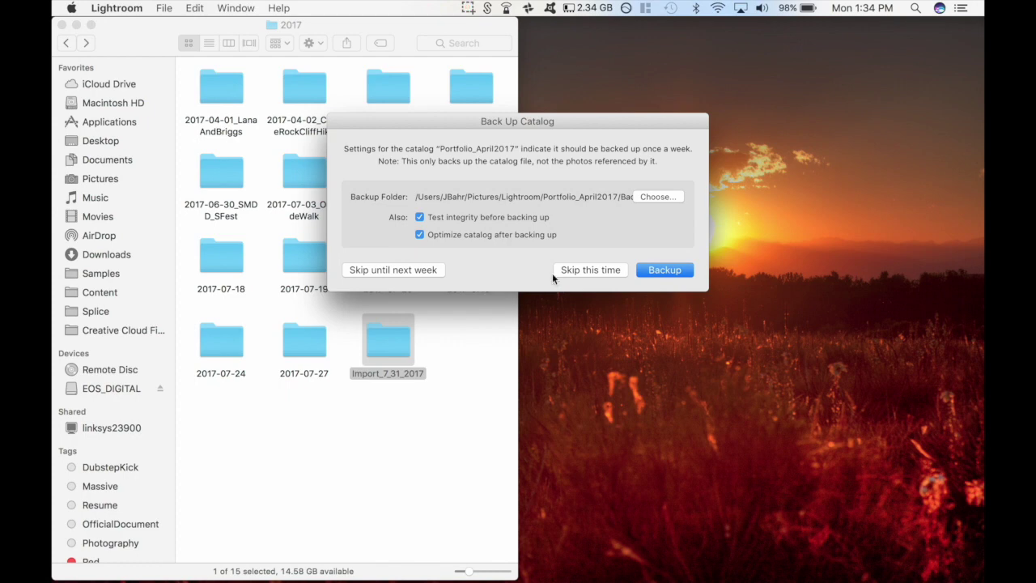
{"action": "left_click", "coordinate": [587, 270]}
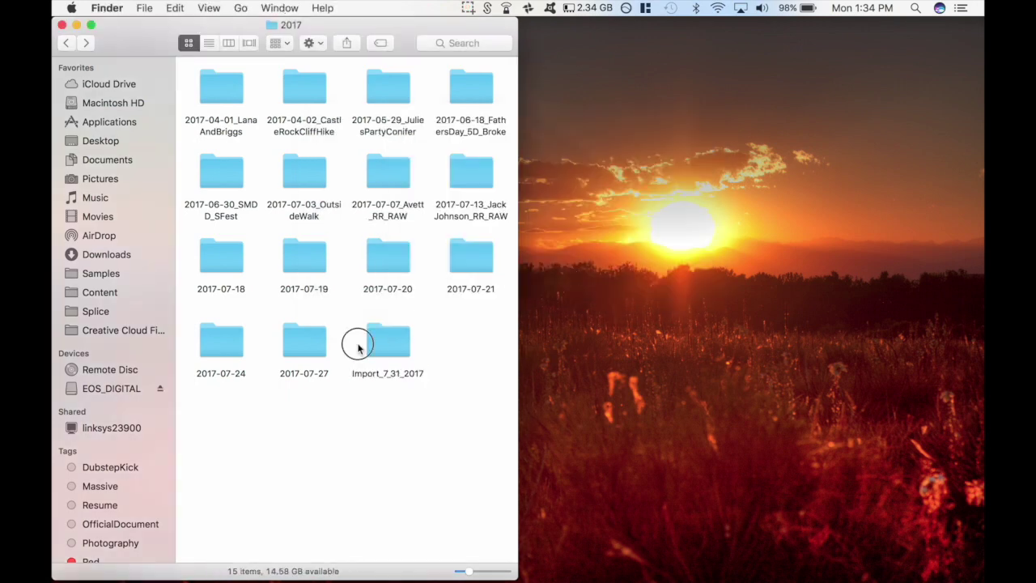
Open 20170731IMG_0047.dng from Import_7_31_2017 in Photoshop through Camera Raw.
{"action": "double_click", "coordinate": [385, 340]}
{"action": "scroll", "coordinate": [386, 341], "scroll_direction": "down", "scroll_amount": 10}
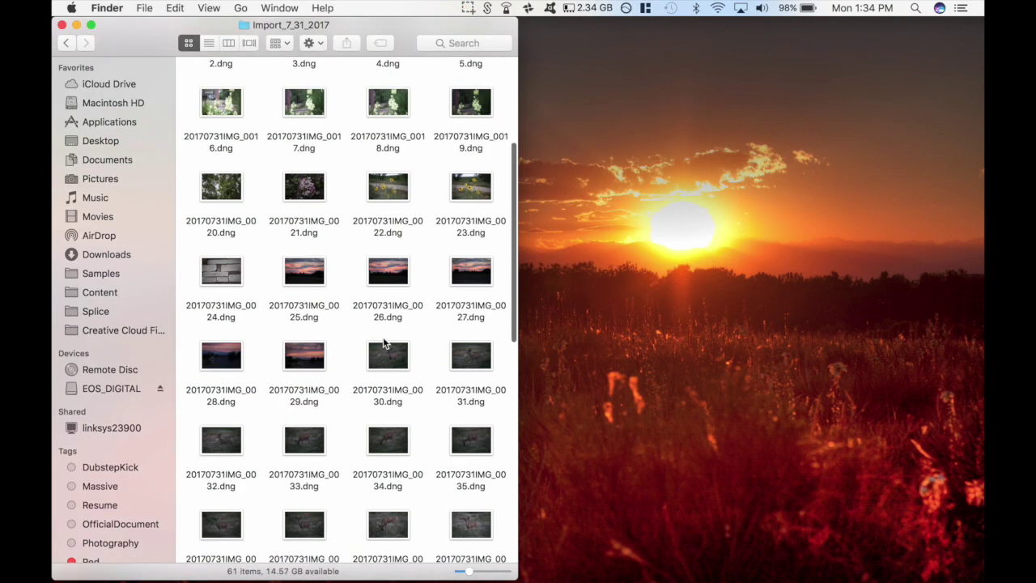
{"action": "left_click_drag", "start_coordinate": [471, 328], "coordinate": [453, 563]}
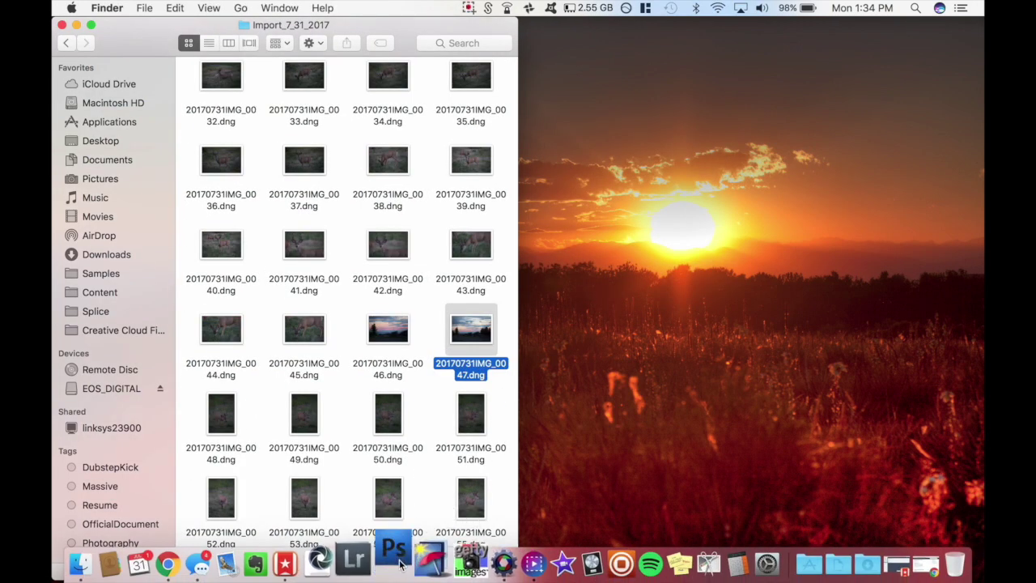
{"action": "left_click_drag", "start_coordinate": [453, 563], "coordinate": [397, 563]}
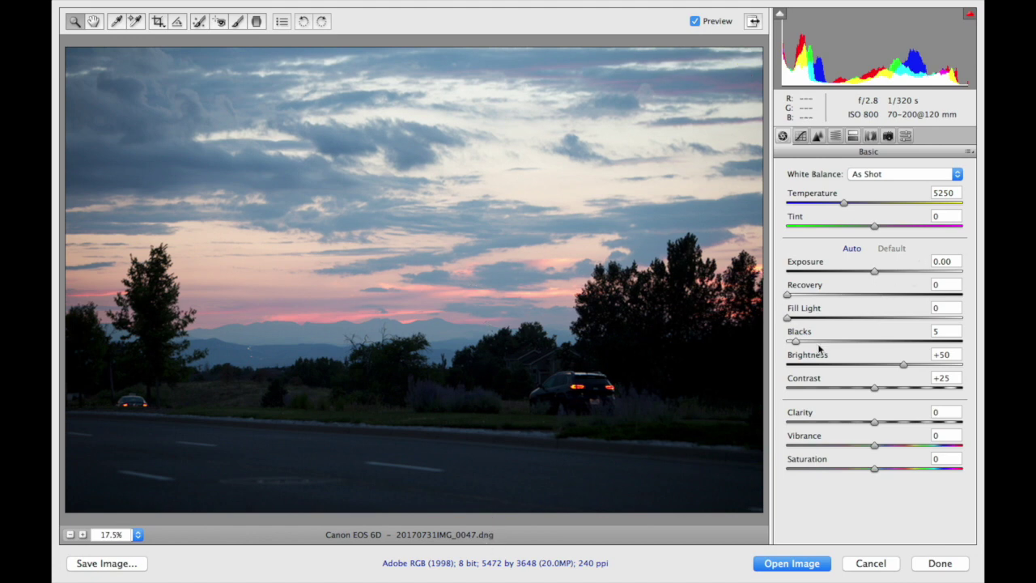
{"action": "key", "text": "Escape"}
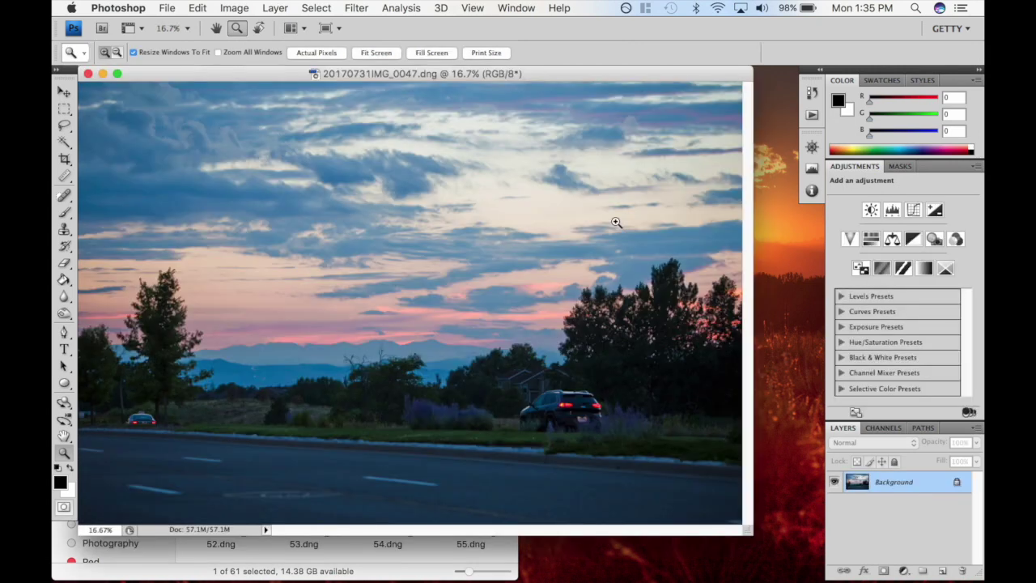